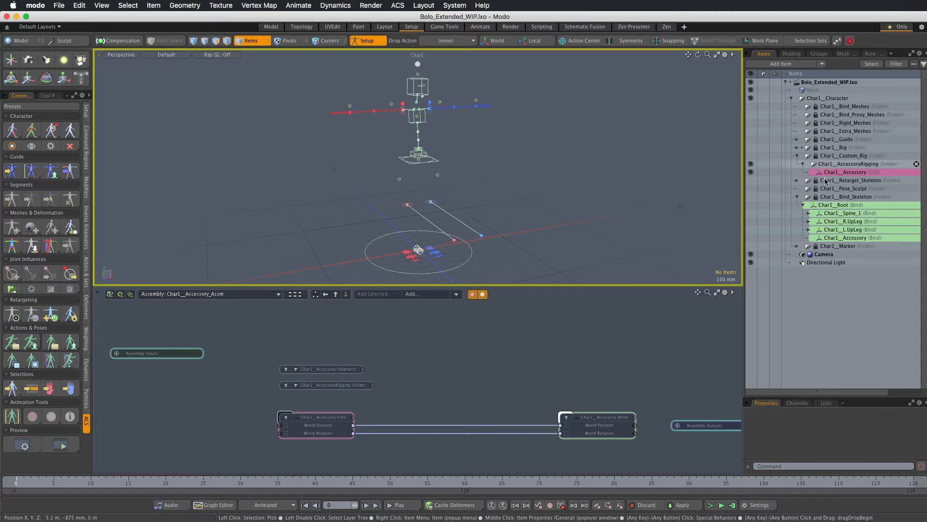
Examine the Char1 groups, including the actor, controls, bind skeleton, guides and locked groups, against the character's item hierarchy.
click(819, 54)
click(792, 87)
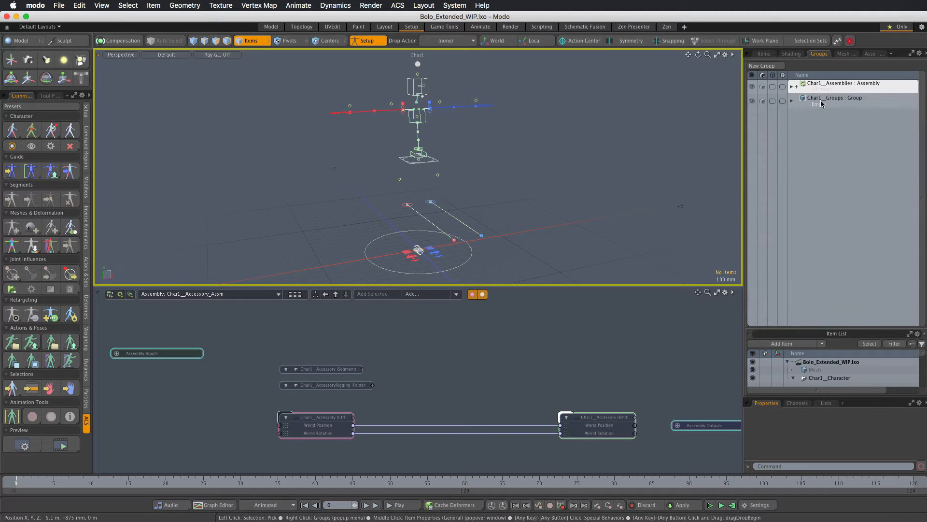
click(792, 102)
click(793, 101)
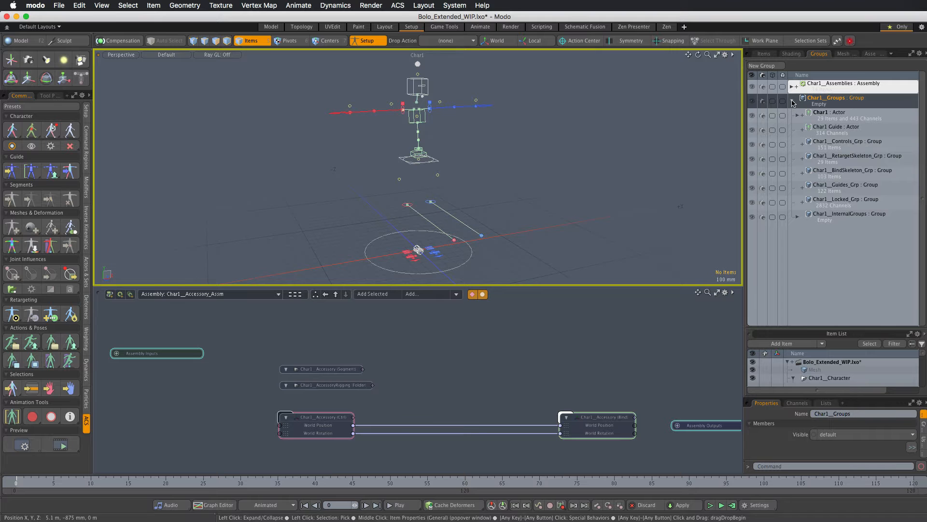
click(844, 118)
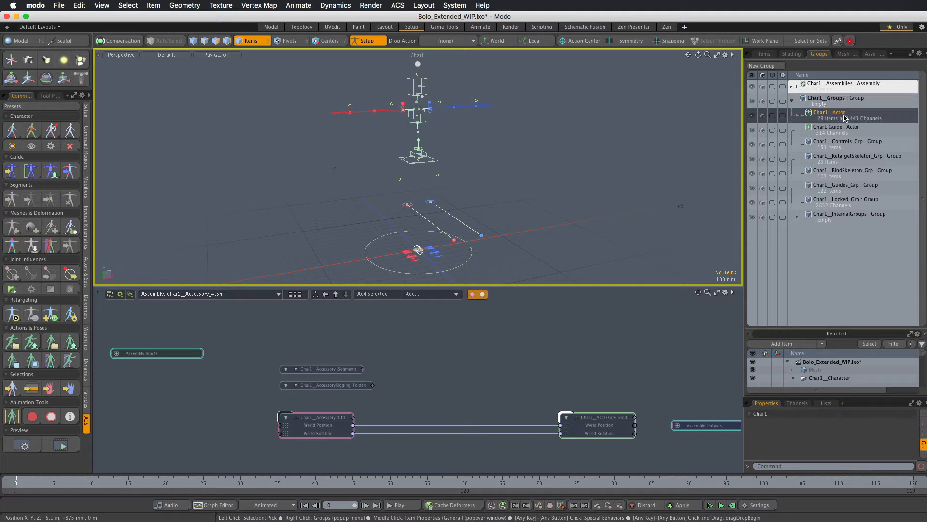
click(797, 116)
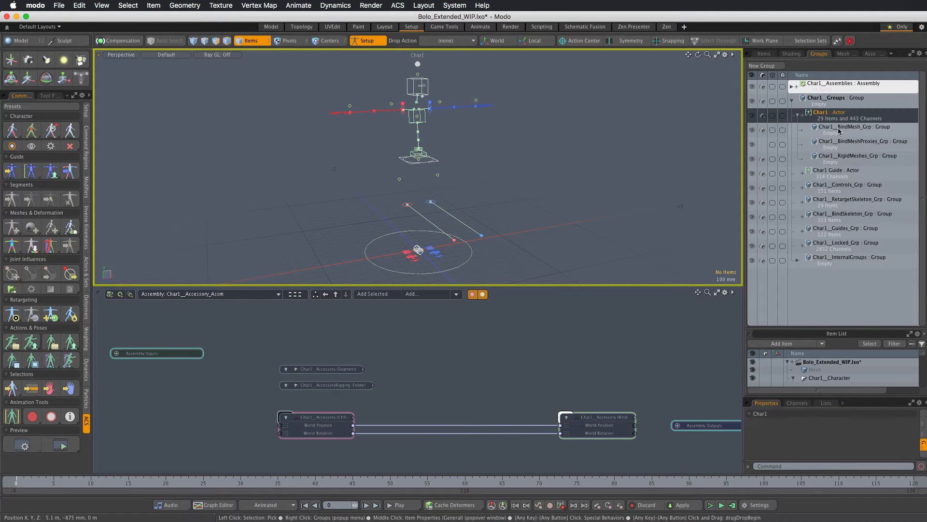
click(838, 189)
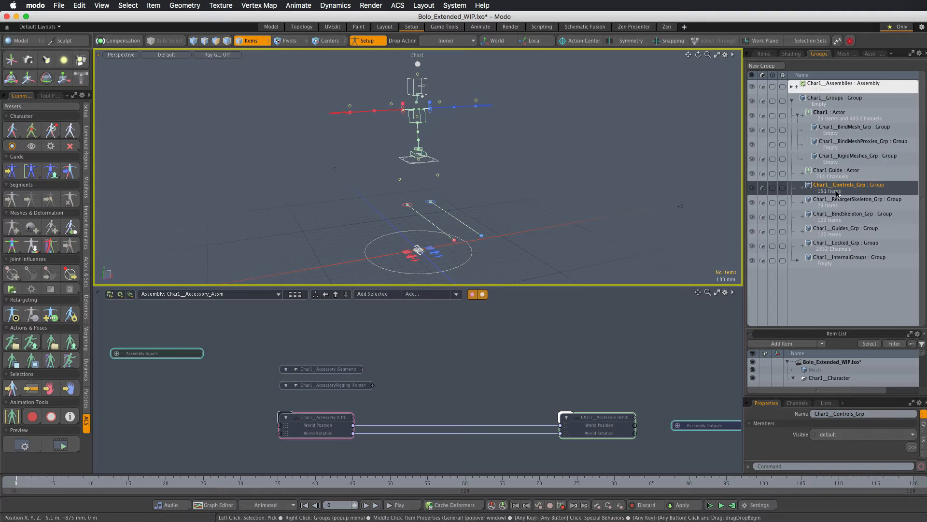
click(846, 218)
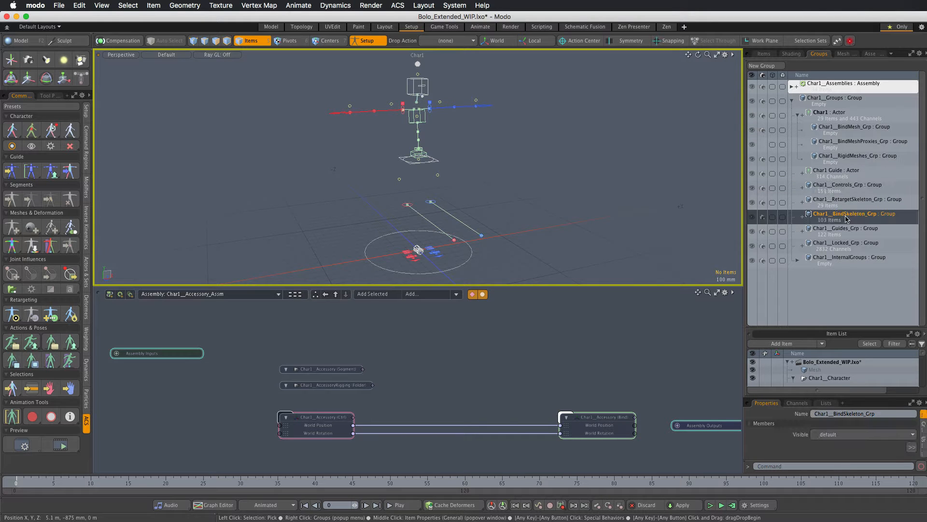
click(846, 232)
click(846, 249)
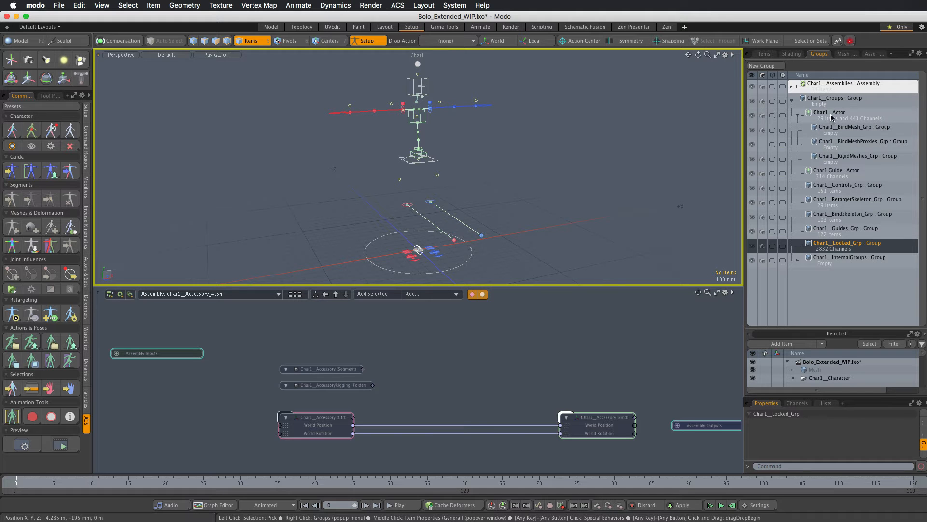
click(763, 54)
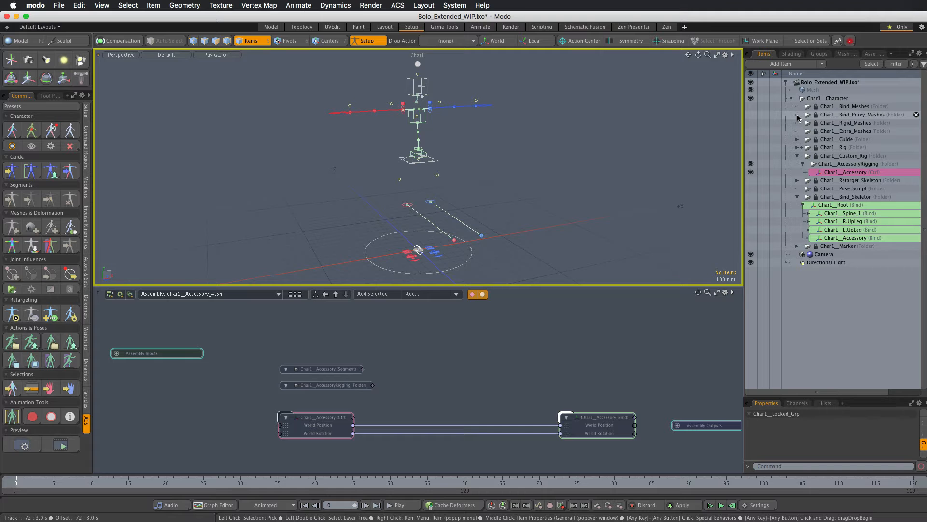
click(819, 53)
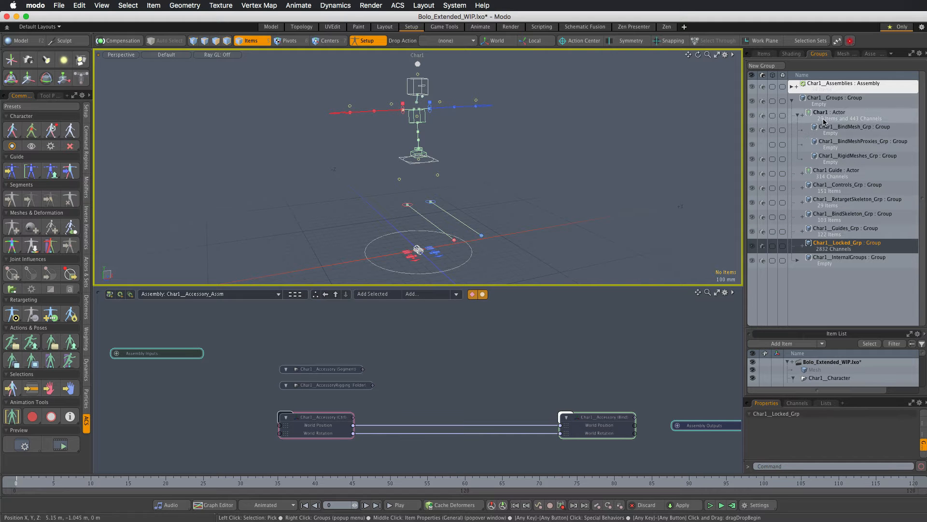
click(763, 54)
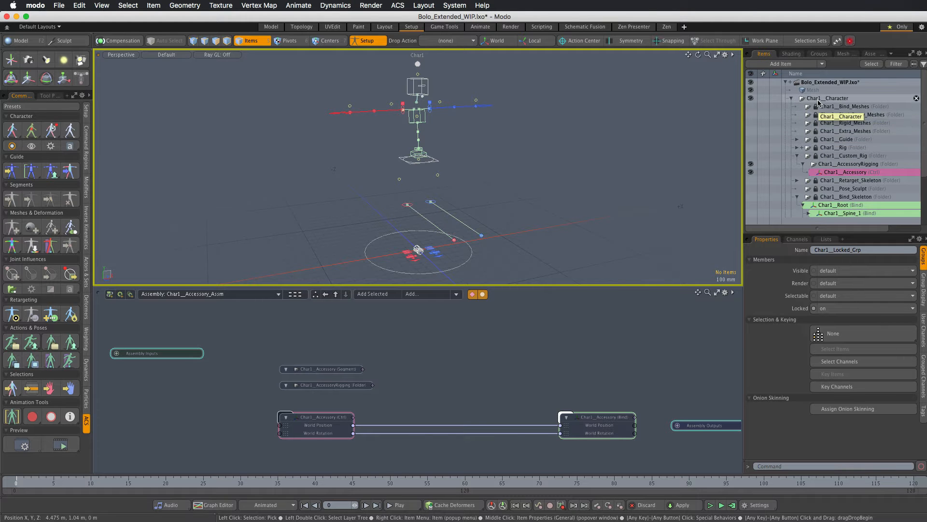
Rename the character from Char1 to ACS.
click(69, 145)
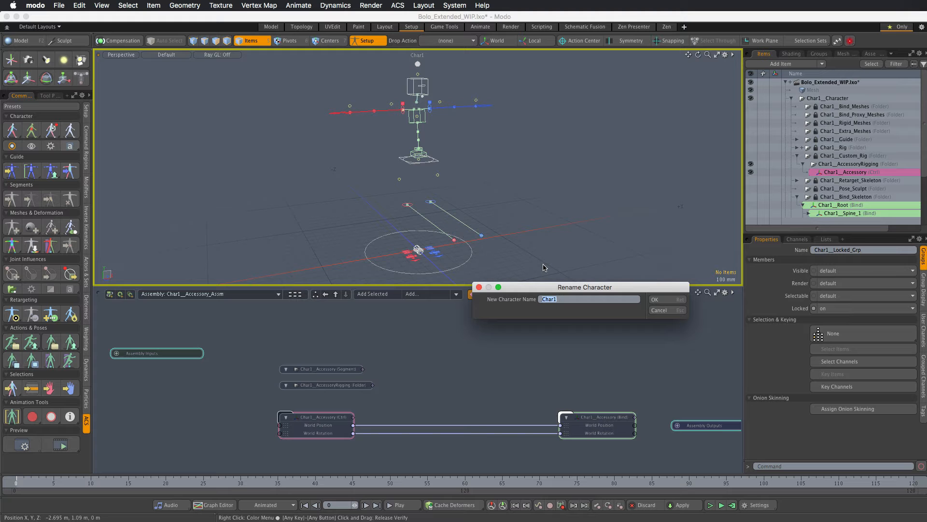
text(ACS)
click(657, 300)
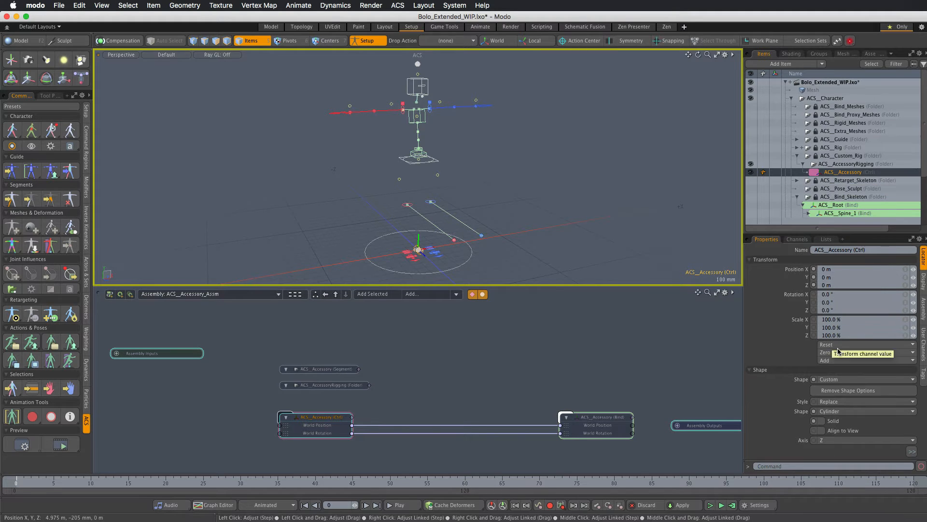
Examine the item tags of the ACS__Accessory control and clear the selection.
click(924, 375)
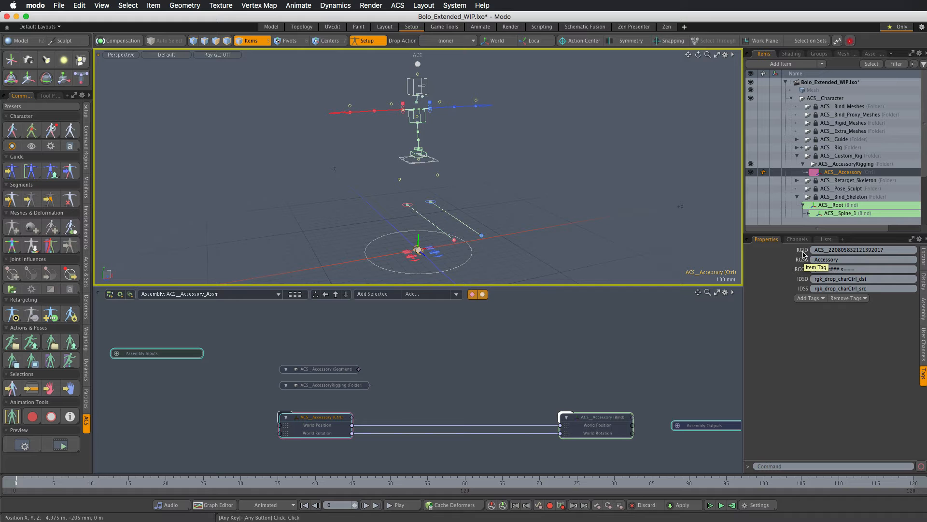
click(613, 176)
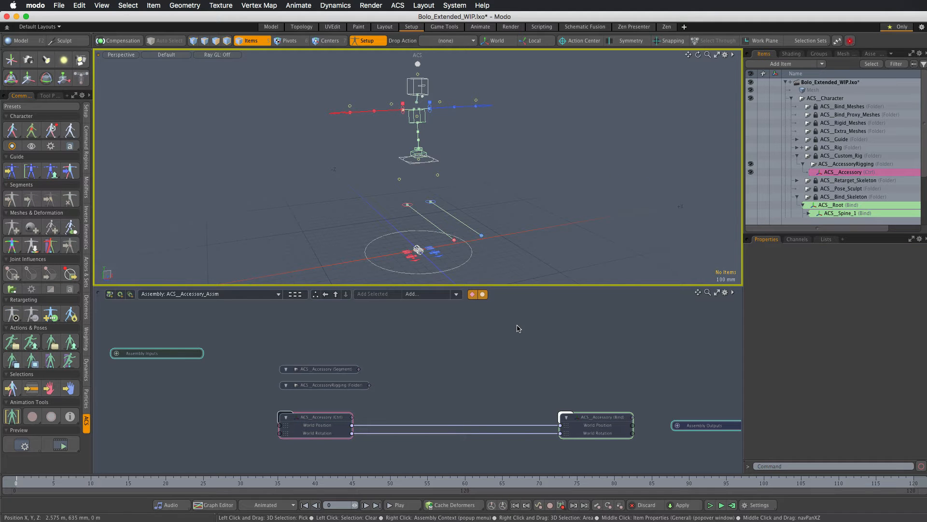
Save ACS__Assemblies from the schematic overview as an assembly preset, overwriting _Biped_Extended.lxp in the ACS Assemblies folder.
click(295, 294)
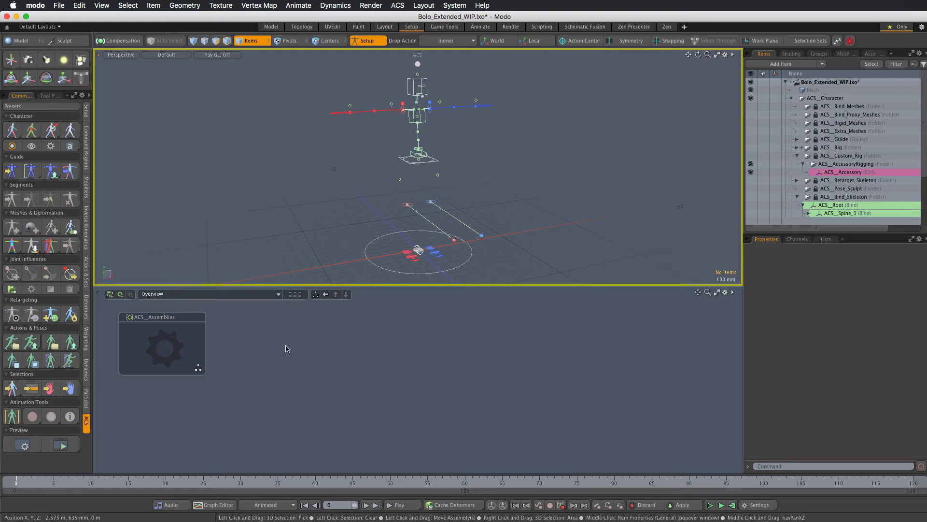
click(161, 320)
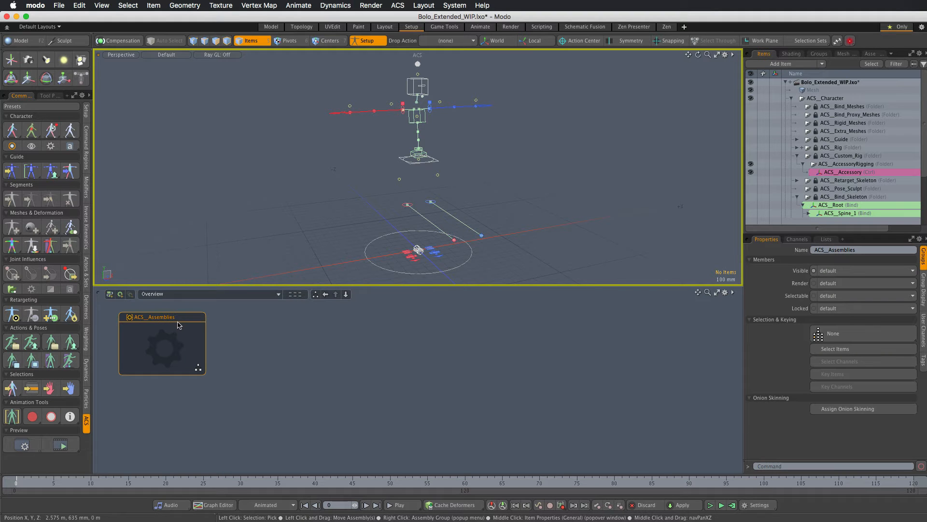
right_click(170, 320)
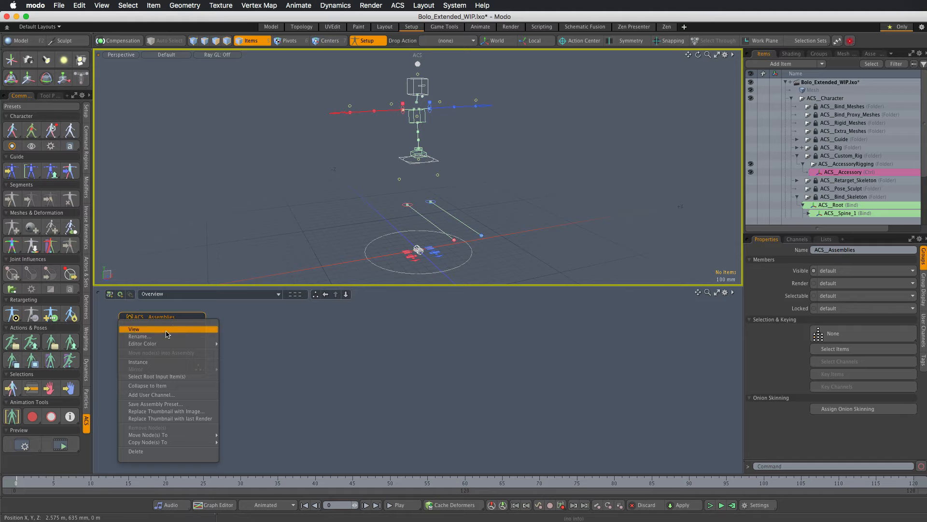
click(158, 405)
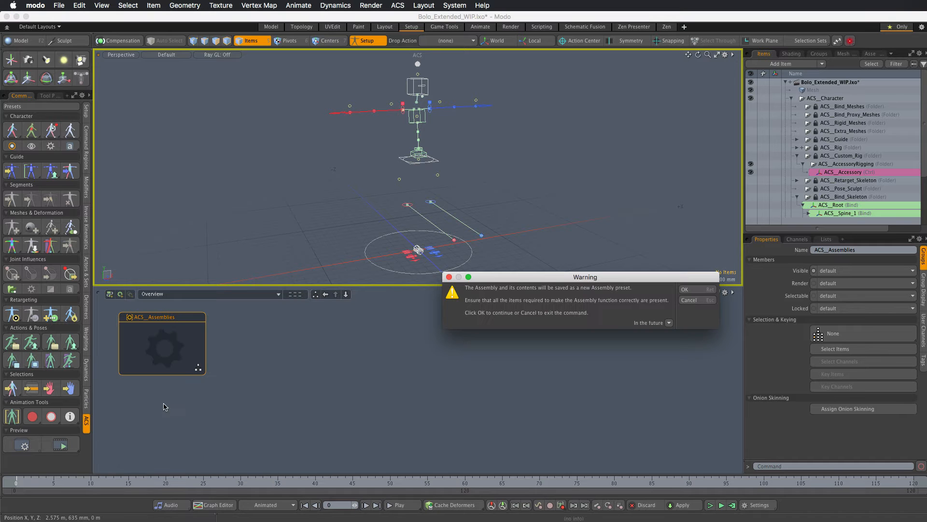
click(707, 294)
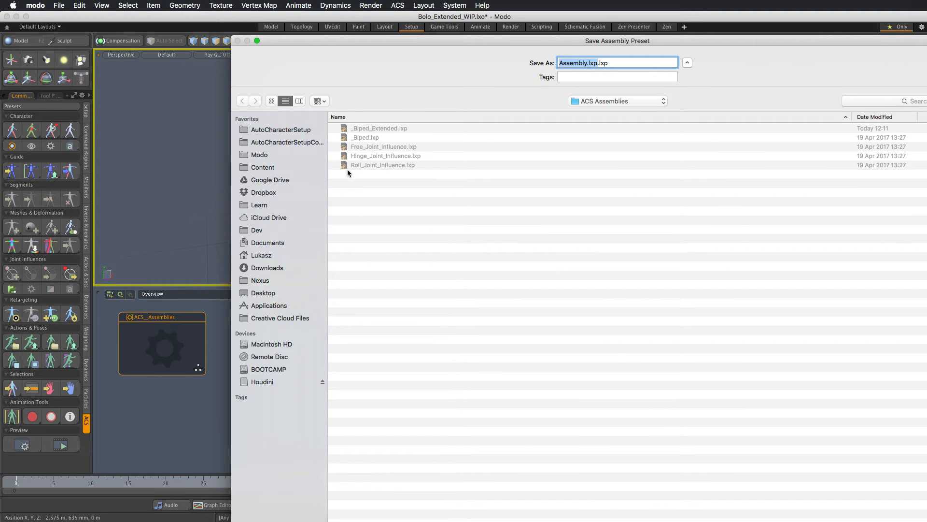
click(384, 129)
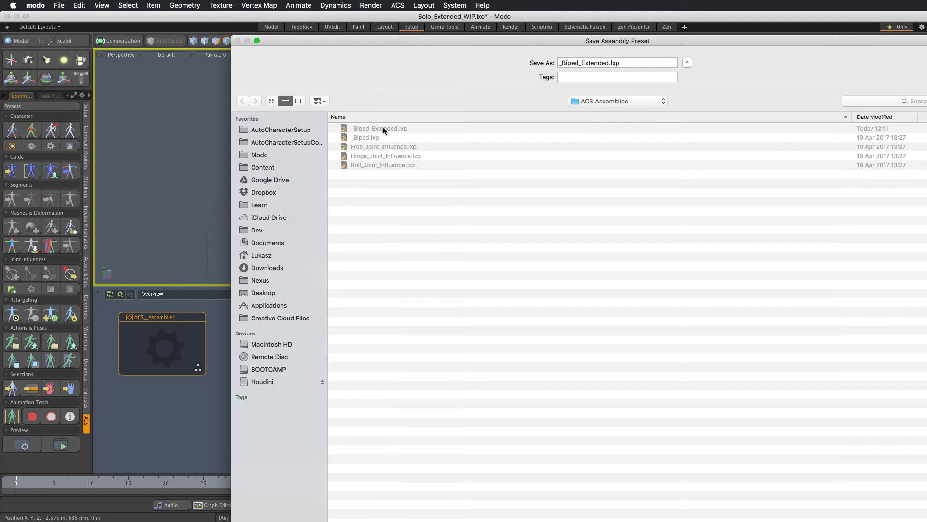
click(638, 62)
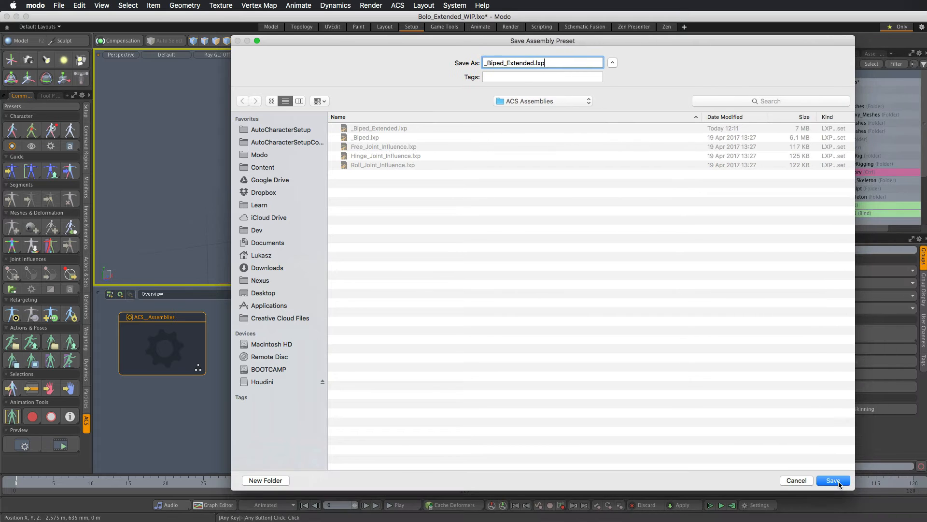
key(Return)
click(613, 104)
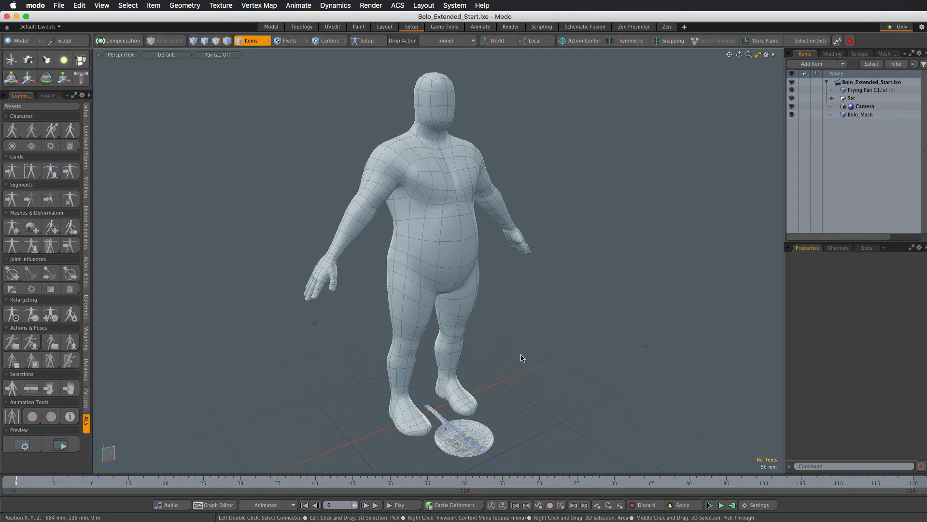
Add the Biped Extended character preset to the Bolo_Extended_Start scene and close the preset browser.
click(41, 107)
click(651, 279)
drag(647, 272, 594, 174)
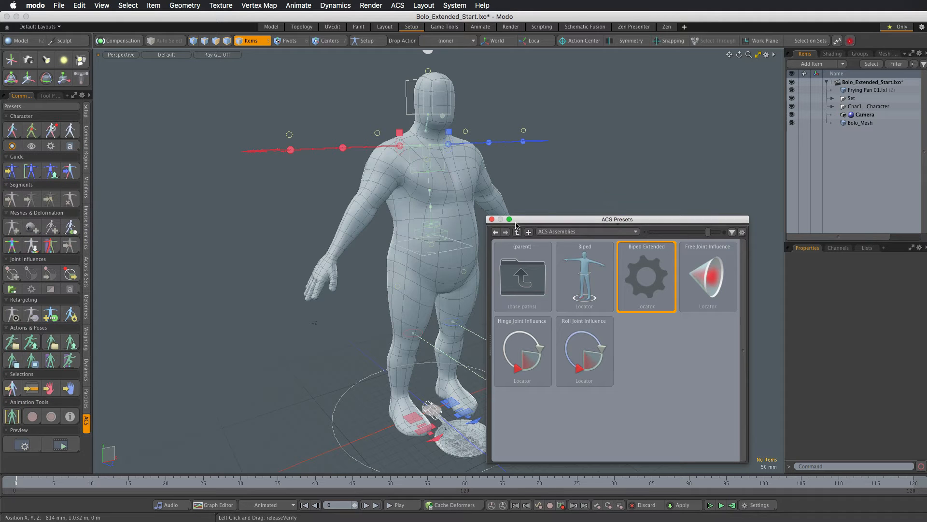
click(492, 220)
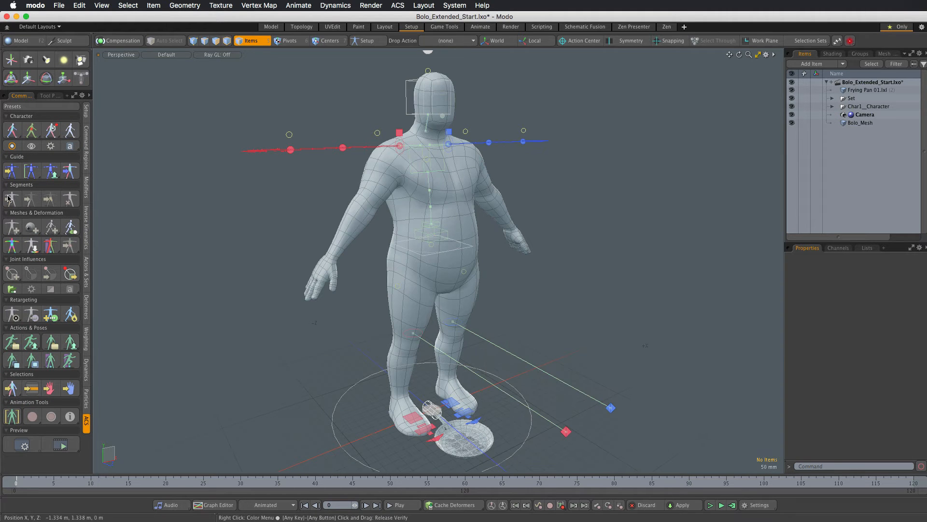
Edit the character's guide and delete the eye and jaw segments from the head.
click(11, 171)
ctrl+alt+drag(417, 108, 438, 135)
click(438, 134)
double_click(438, 121)
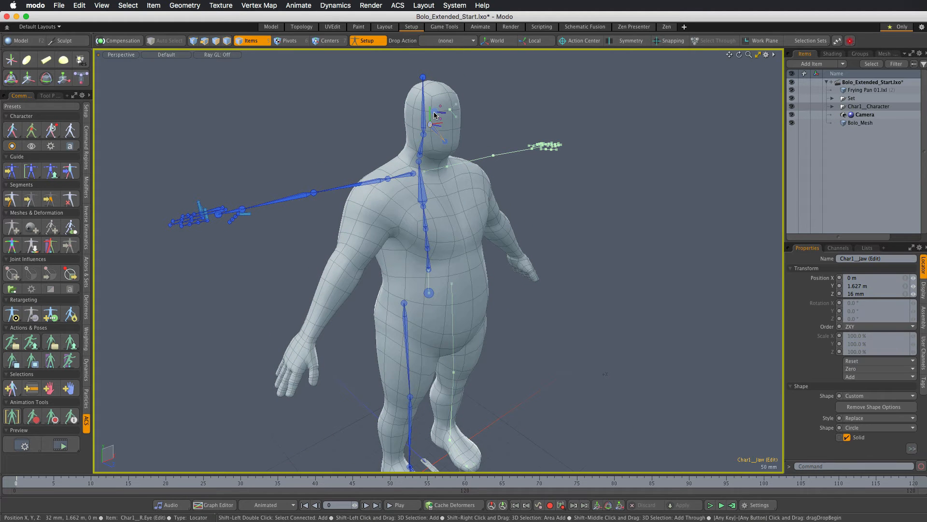
click(70, 199)
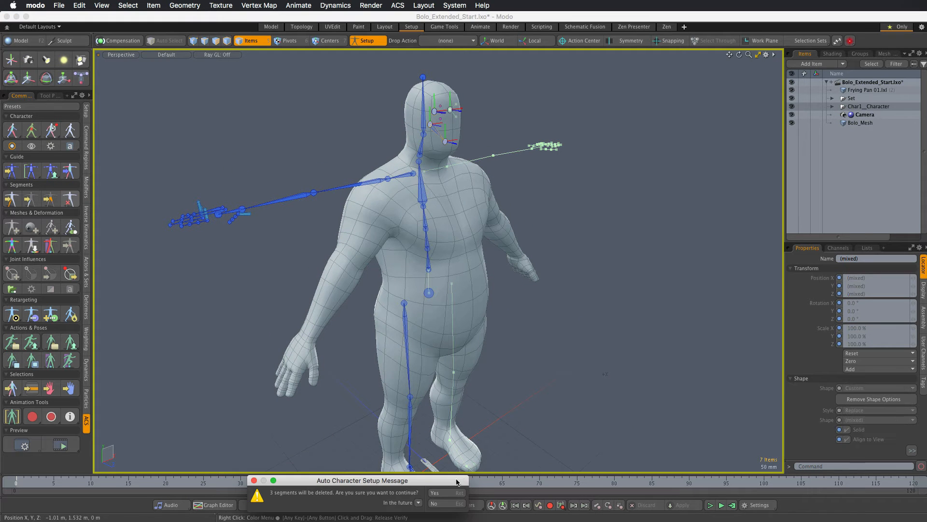
click(491, 392)
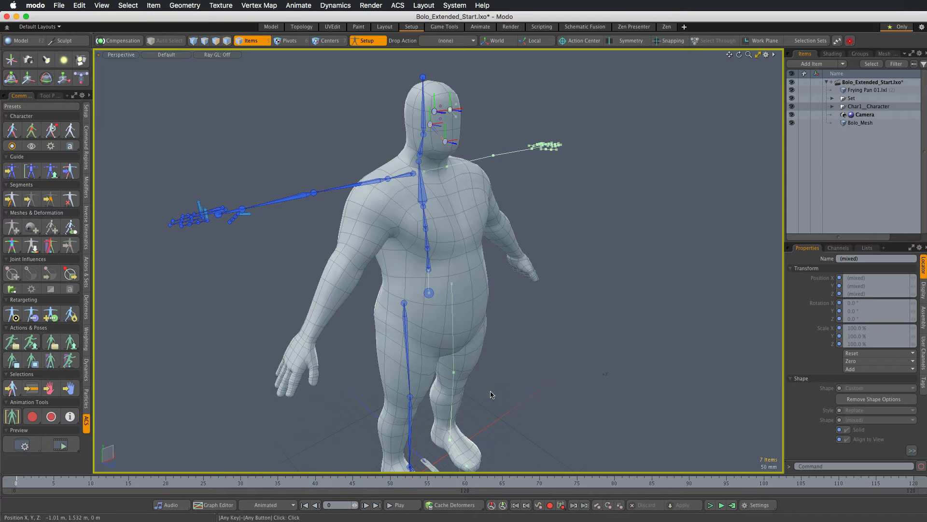
Load the Bolo guide preset and apply the guide to the rig.
click(54, 172)
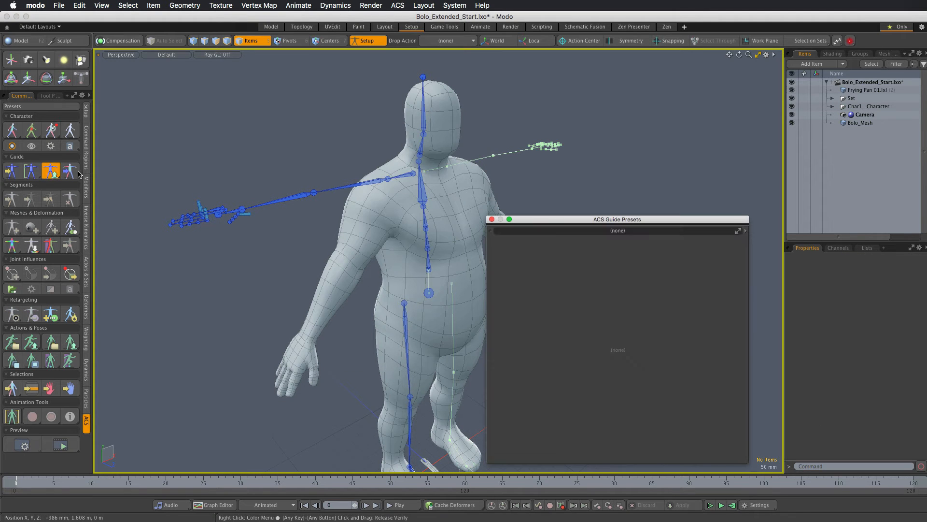
double_click(522, 344)
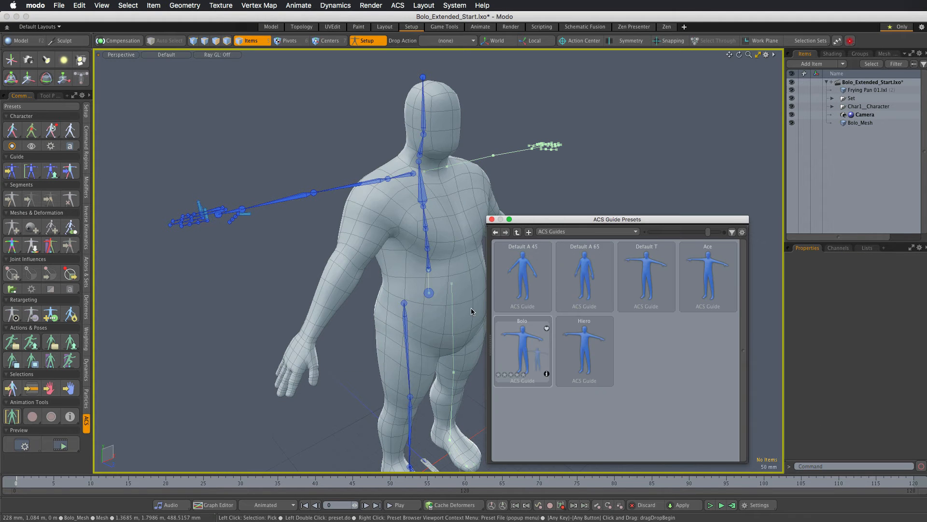
click(491, 220)
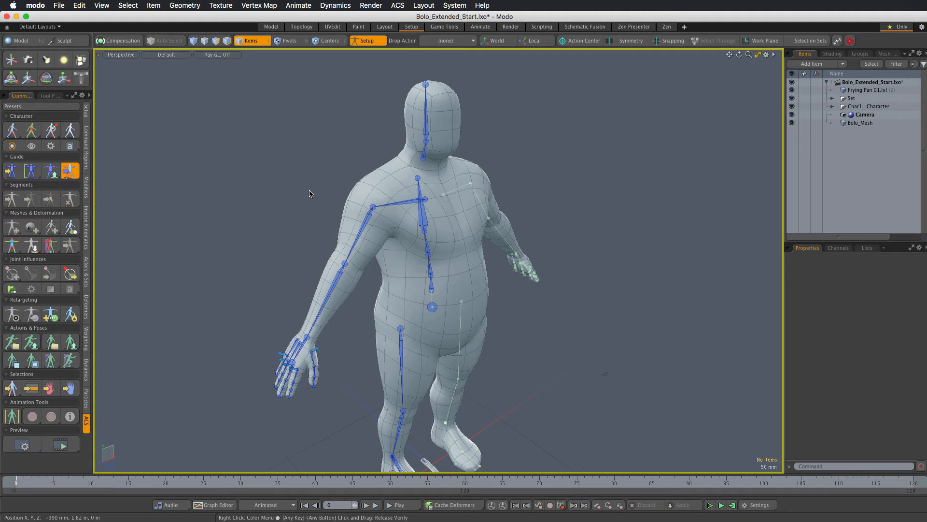
Assign Bolo_Mesh to the Char1 character as its bind mesh.
click(382, 266)
click(12, 227)
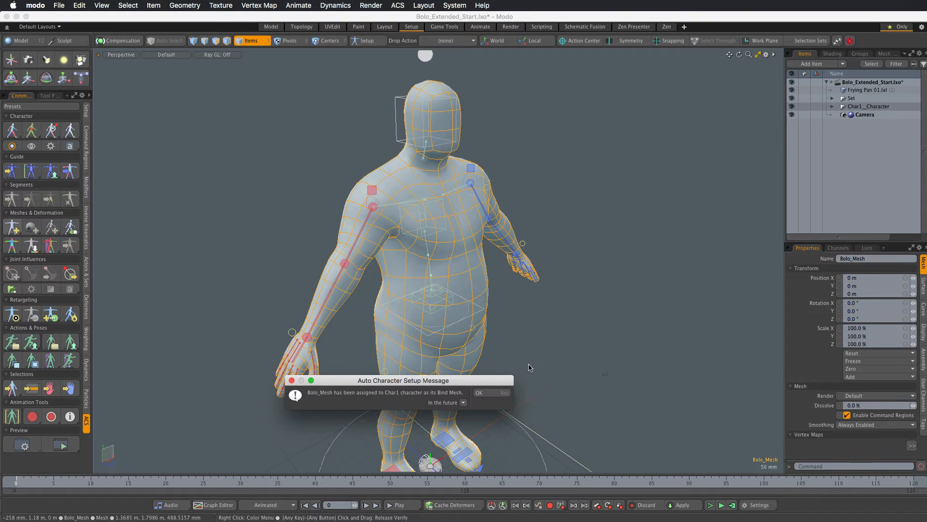
click(480, 392)
Bind Bolo_Mesh to the rig and restore its existing weight maps, overriding the current bind.
click(12, 245)
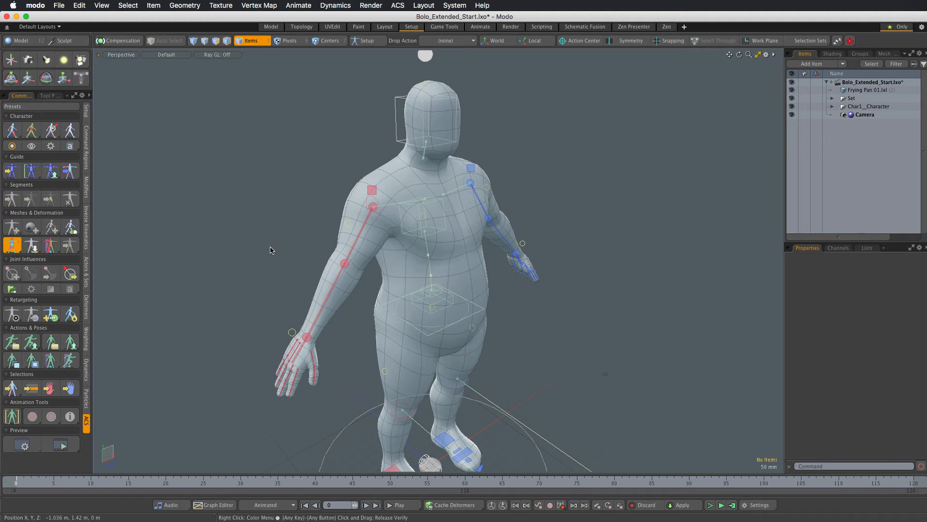
click(368, 239)
click(503, 375)
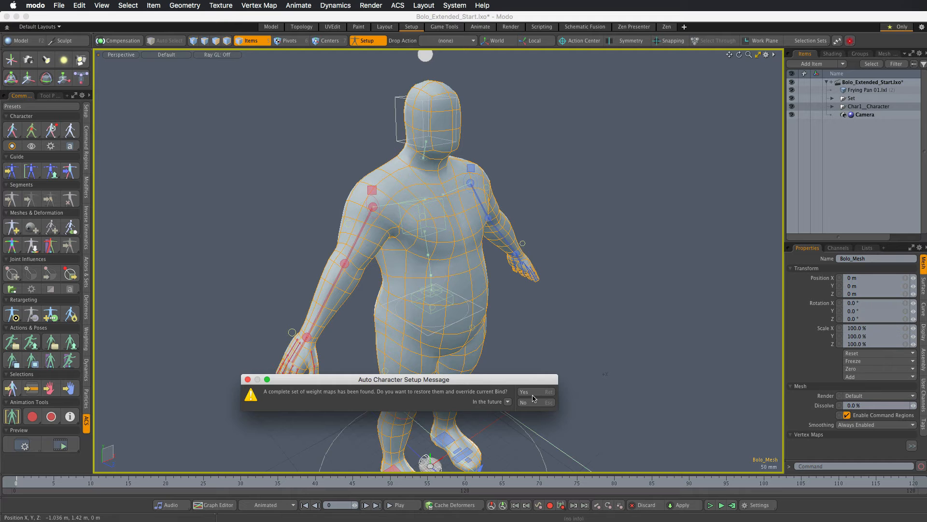
click(534, 396)
click(518, 344)
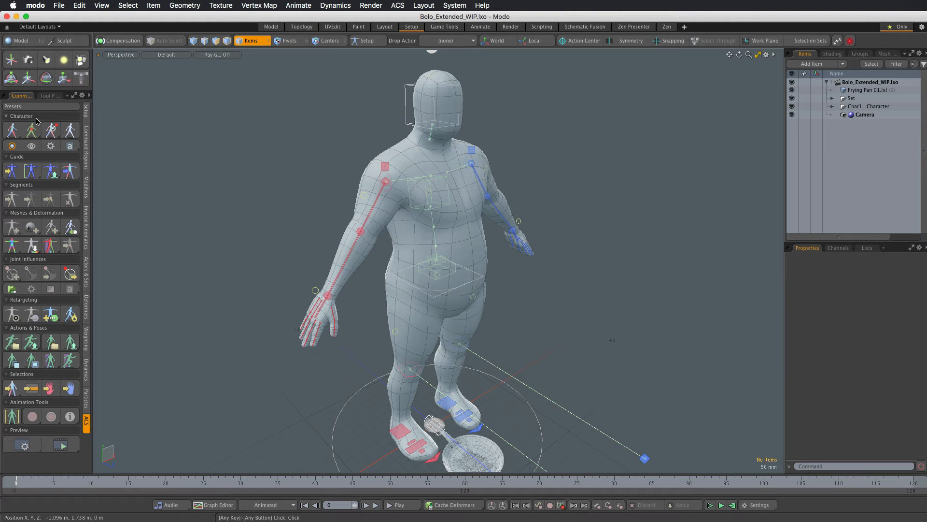
Show the bind skeleton and attach the Frying Pan mesh to the accessory joint as a rigid mesh of Char1.
click(32, 129)
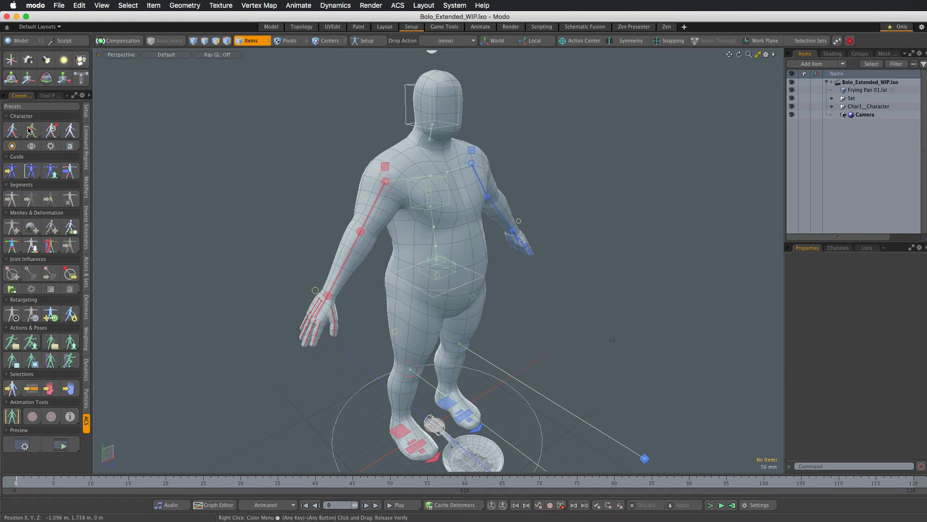
alt+drag(623, 407, 451, 313)
scroll(451, 313, up, 5)
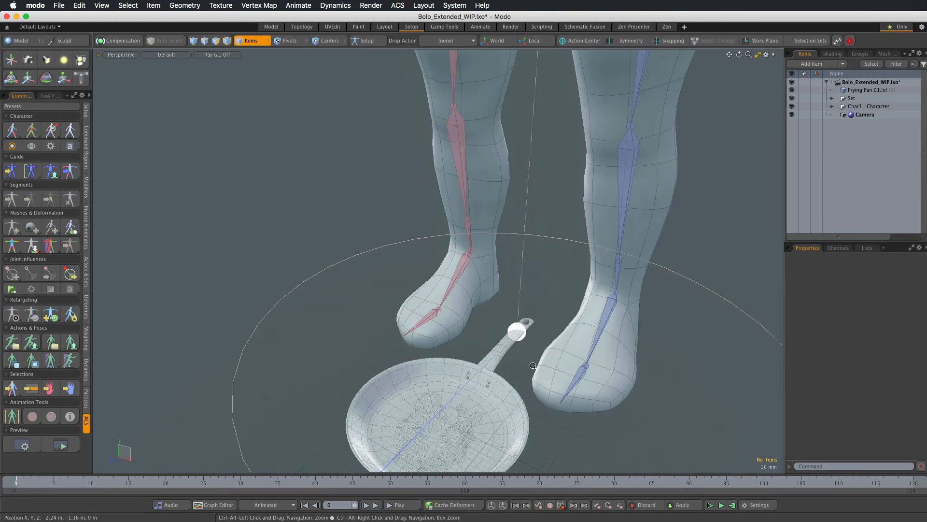
click(514, 347)
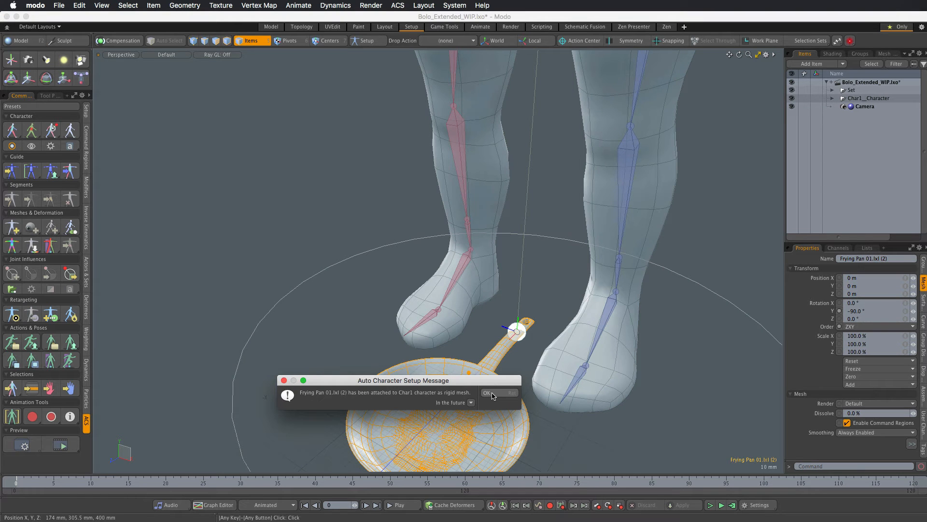
click(487, 399)
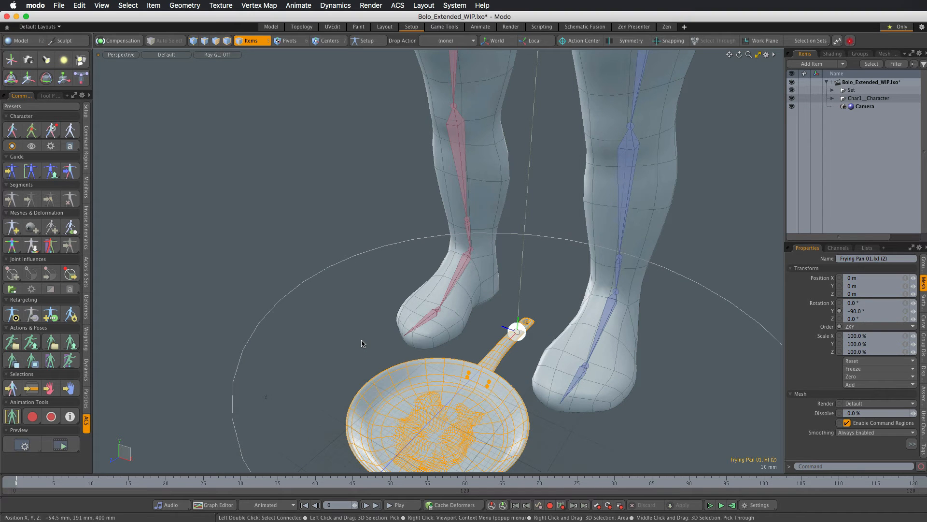
Return to the animation controllers and load the Walk action preset from the Bolo folder onto Char1.
click(362, 342)
click(12, 130)
ctrl+alt+drag(406, 215, 317, 295)
click(30, 343)
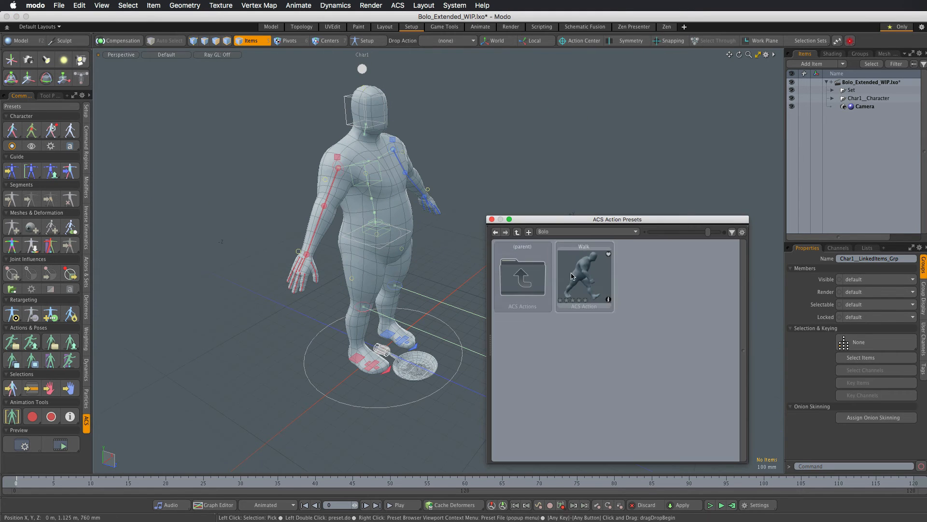
click(492, 220)
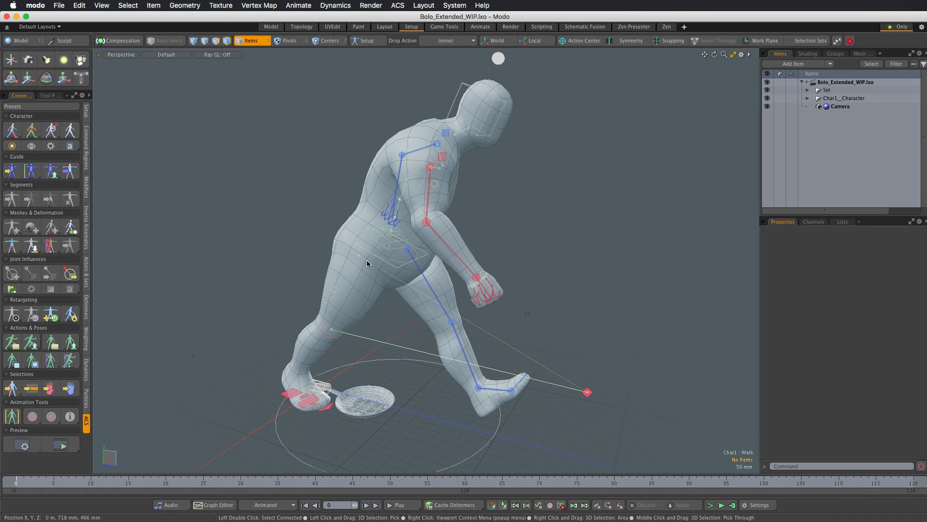
Open the Char1__Assemblies schematic and enter the Char1__Accessory_Assm assembly.
ctrl+alt+drag(354, 238, 391, 247)
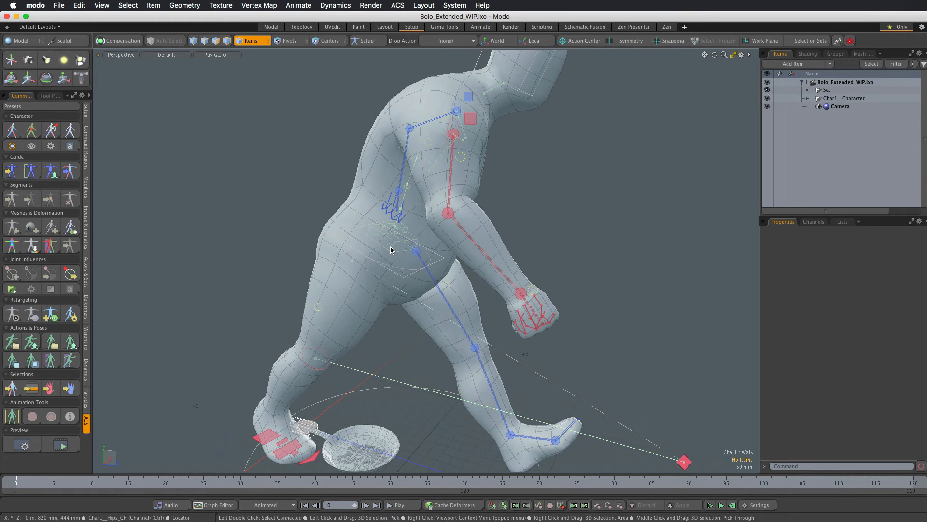
click(392, 249)
middle_click(392, 249)
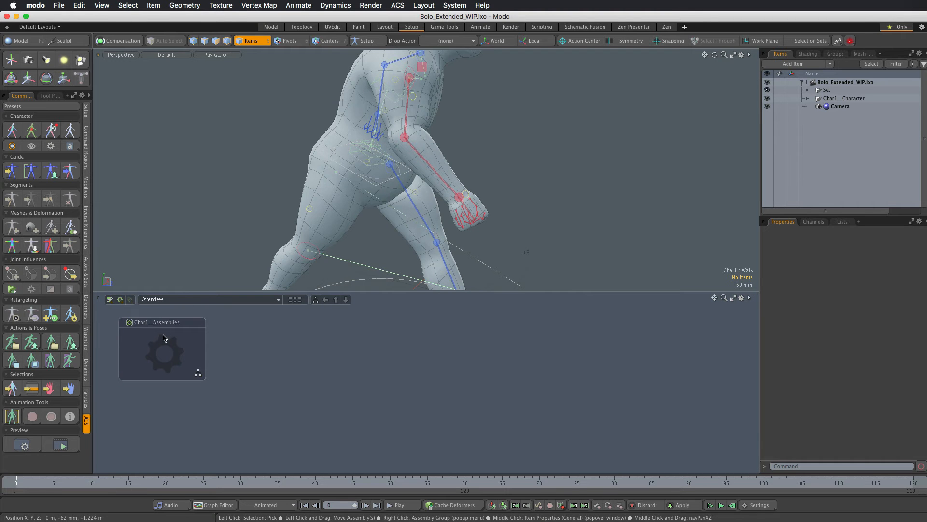
click(346, 300)
alt+drag(365, 310, 469, 356)
alt+drag(352, 332, 386, 360)
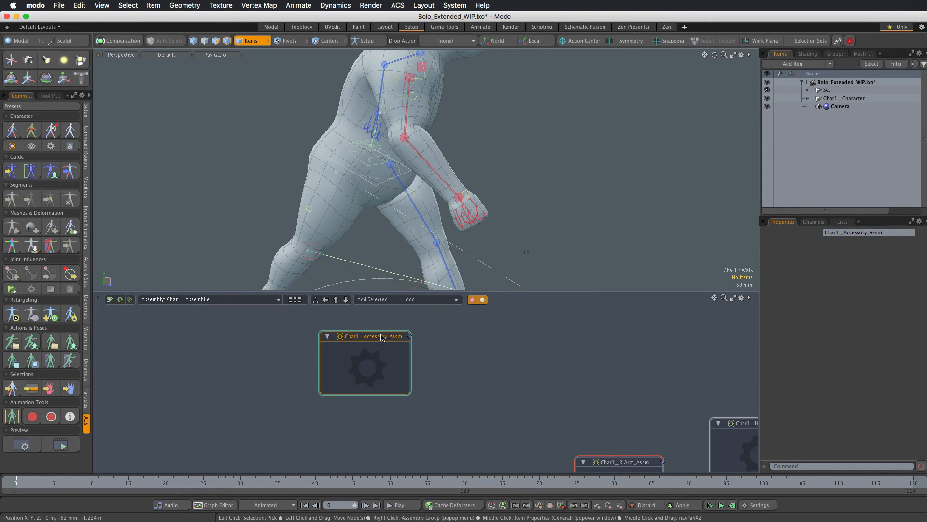
double_click(386, 360)
alt+drag(267, 376, 450, 358)
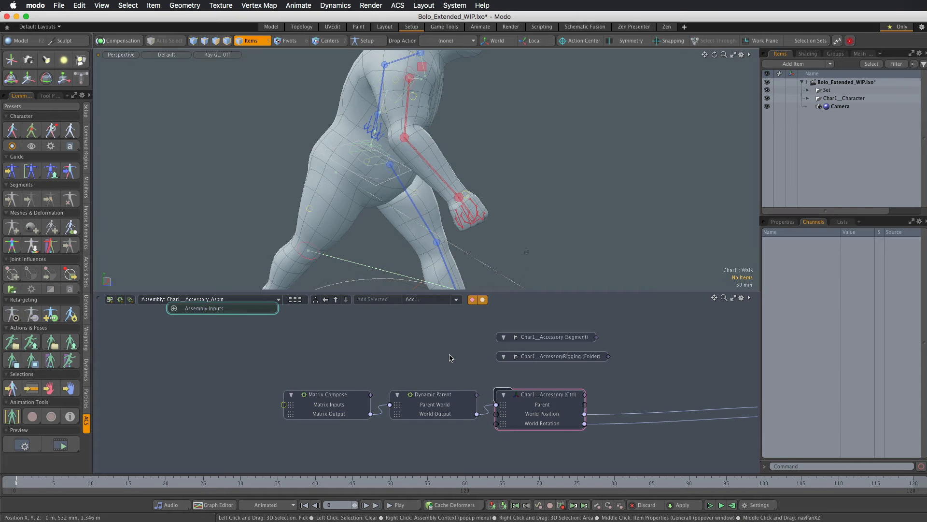
Add the Parent channel of the accessory's Dynamic Parent node to the Char1 actor.
click(437, 397)
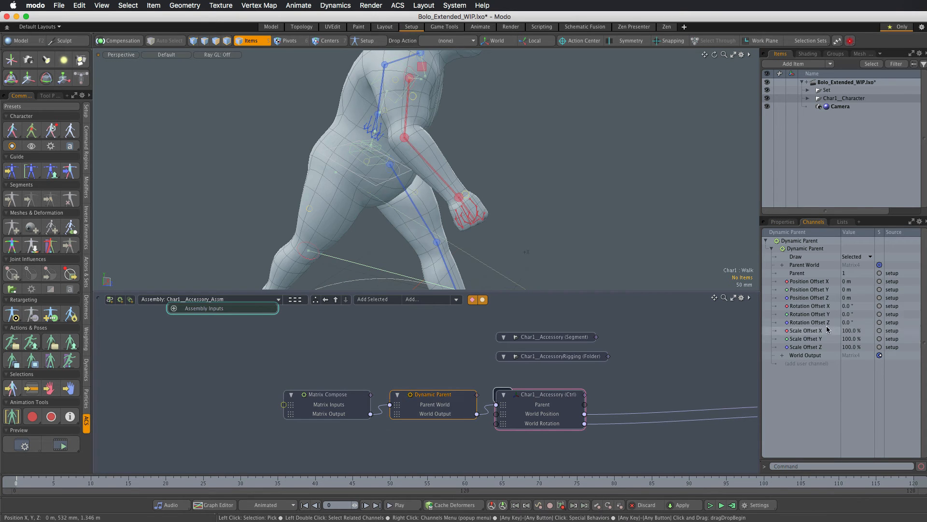
click(800, 274)
drag(480, 433, 459, 429)
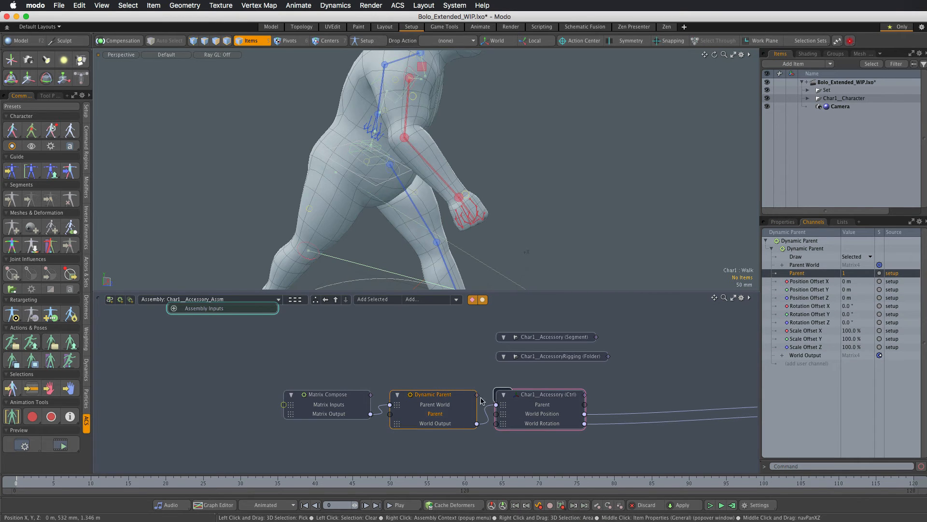
click(836, 54)
drag(855, 217, 856, 337)
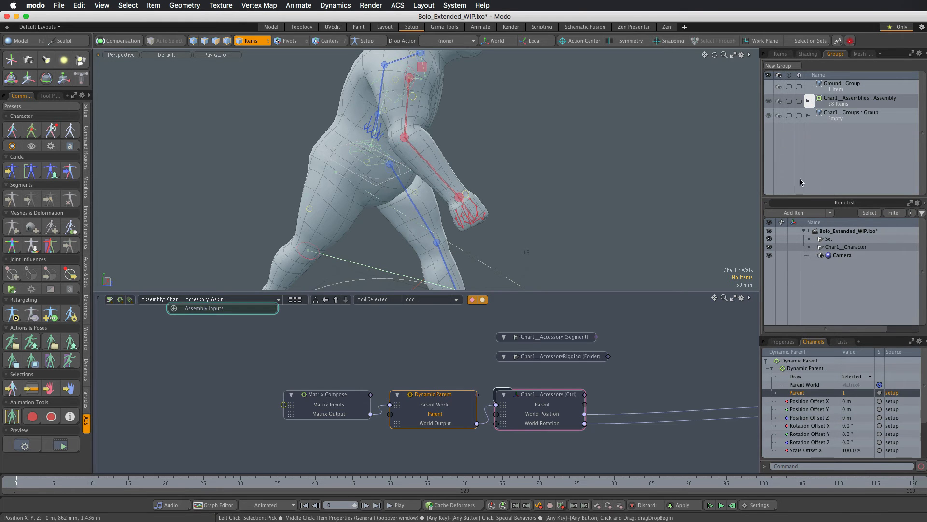
click(808, 116)
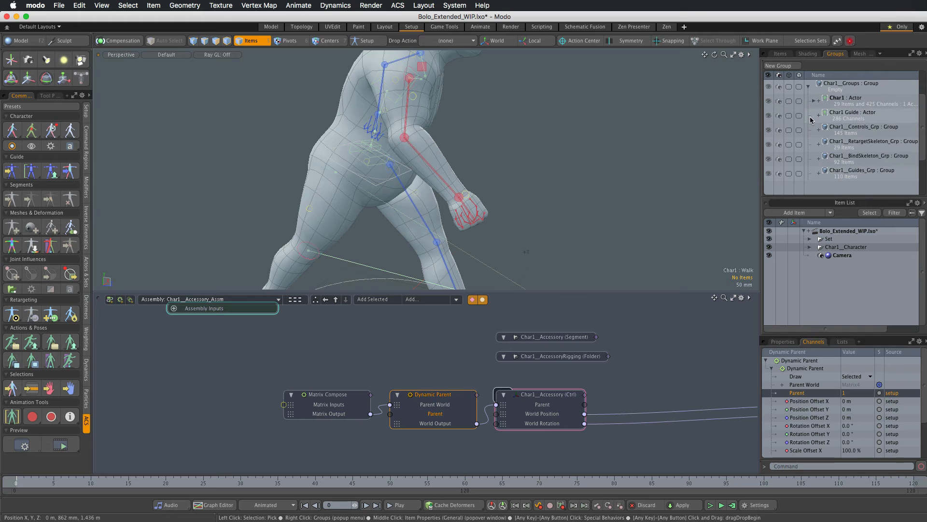
click(847, 103)
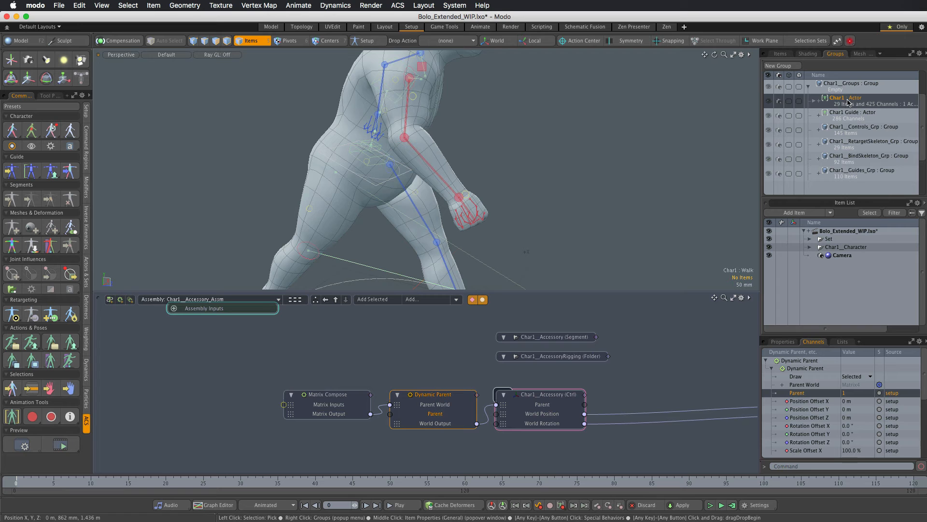
right_click(848, 102)
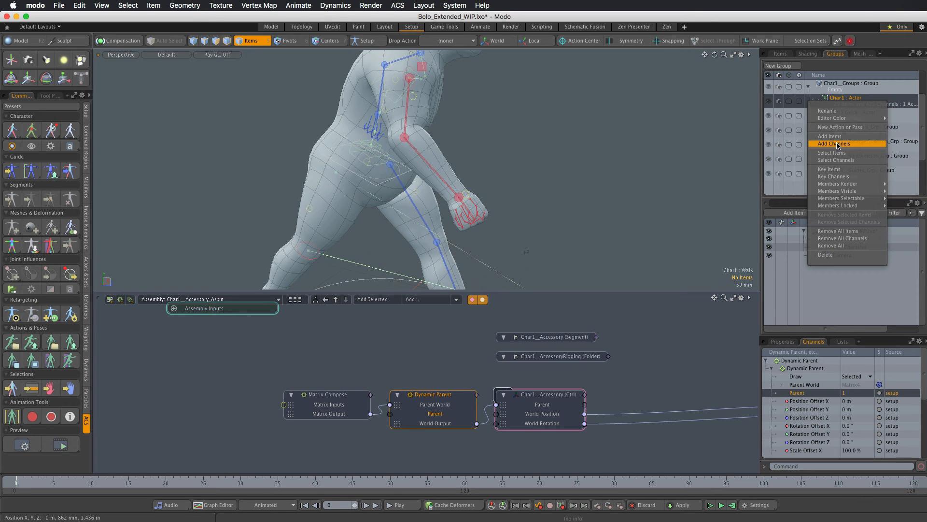
click(838, 138)
click(437, 414)
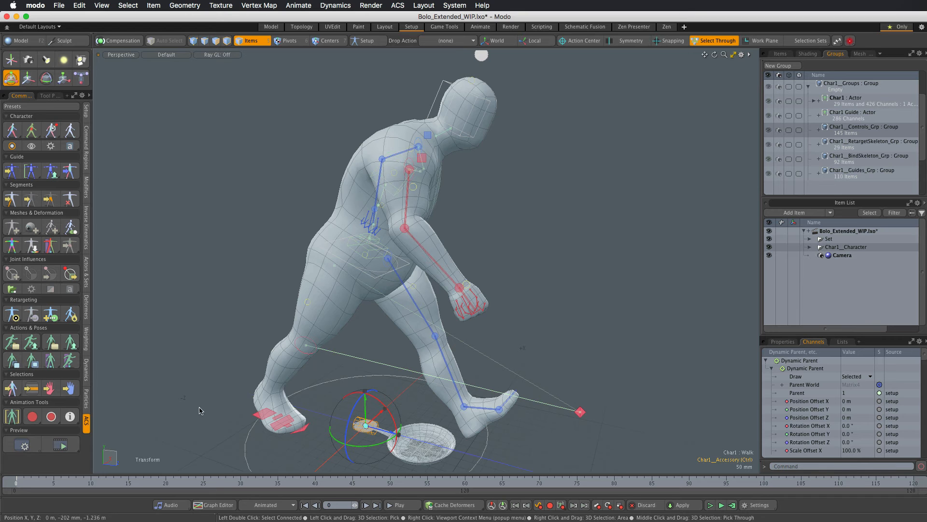
Dynamically parent the Char1__Accessory control to the right hand controller at frame 0.
click(86, 193)
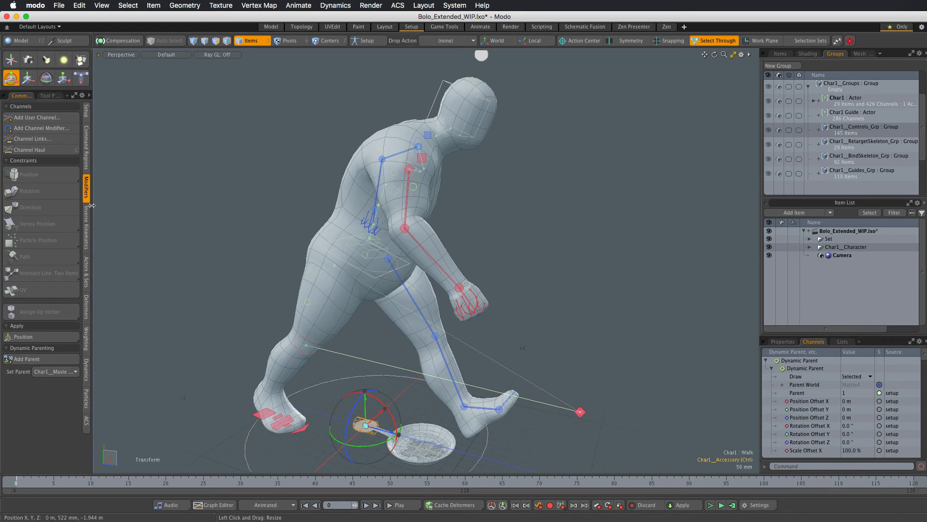
click(462, 293)
key(e)
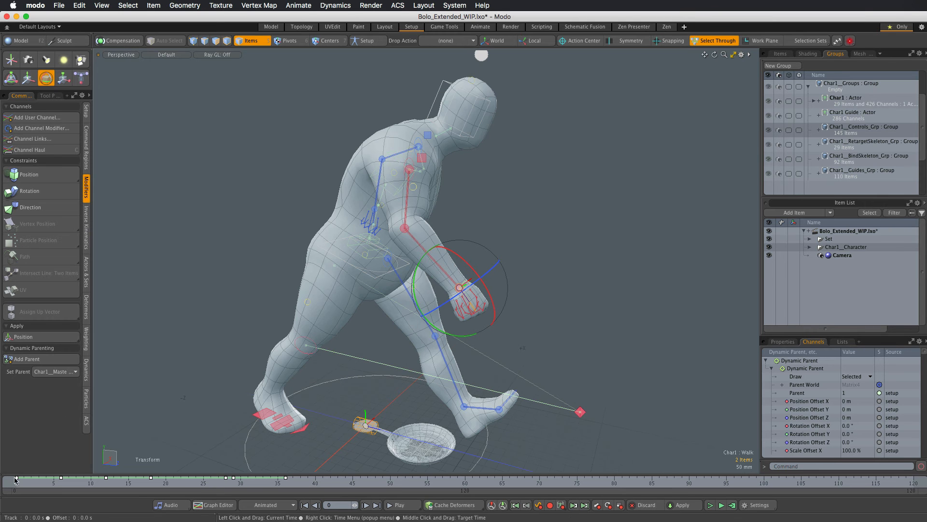
click(25, 360)
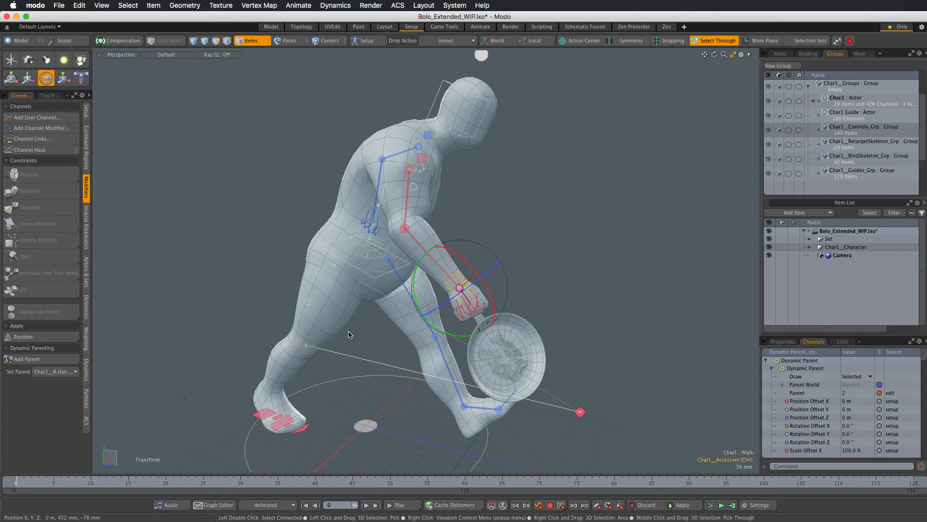
Rotate and move the accessory control so the frying pan's handle sits in the character's right fist.
alt+drag(400, 346, 437, 277)
key(q)
key(e)
alt+drag(451, 330, 400, 335)
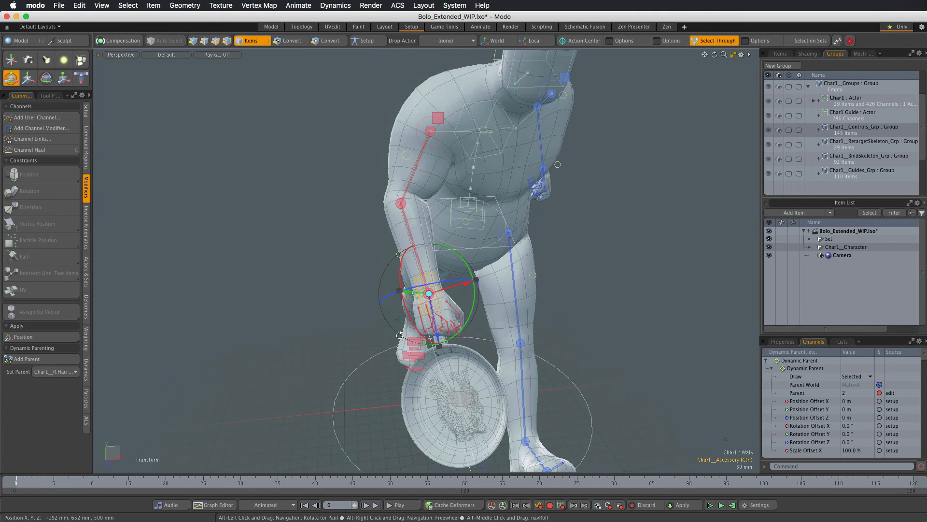
drag(454, 309, 410, 256)
drag(455, 210, 456, 204)
key(w)
ctrl+alt+drag(411, 275, 232, 333)
key(Escape)
key(Escape)
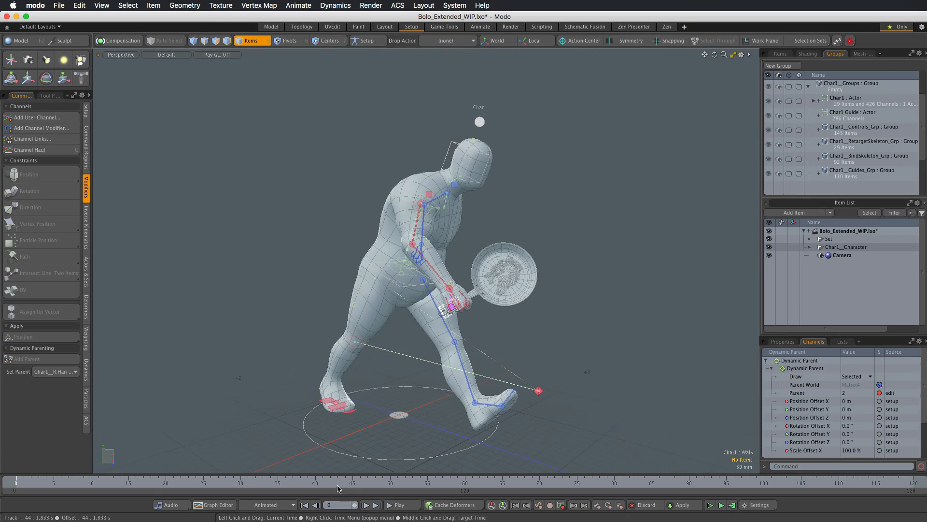
Play the walk animation and check the pan's parenting by switching Char1's action to none and back to Walk.
click(400, 505)
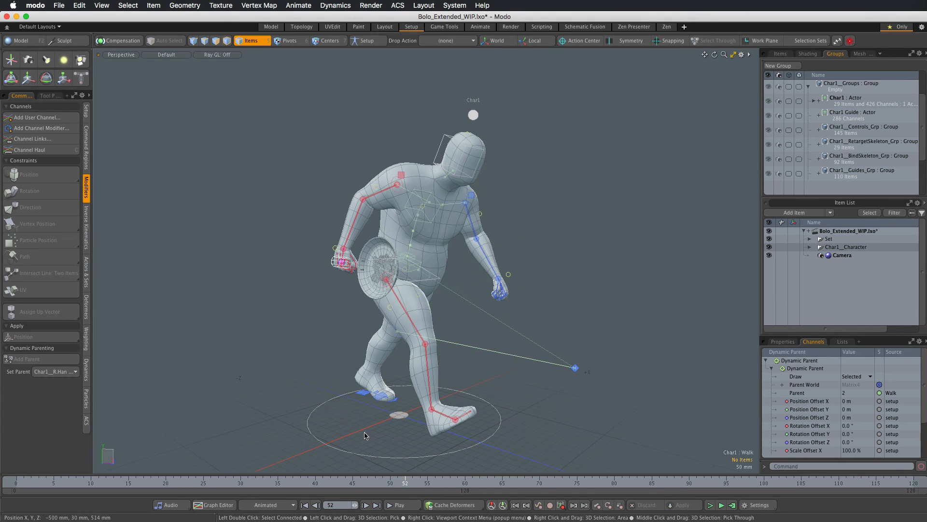
click(86, 271)
click(52, 172)
click(51, 171)
click(54, 171)
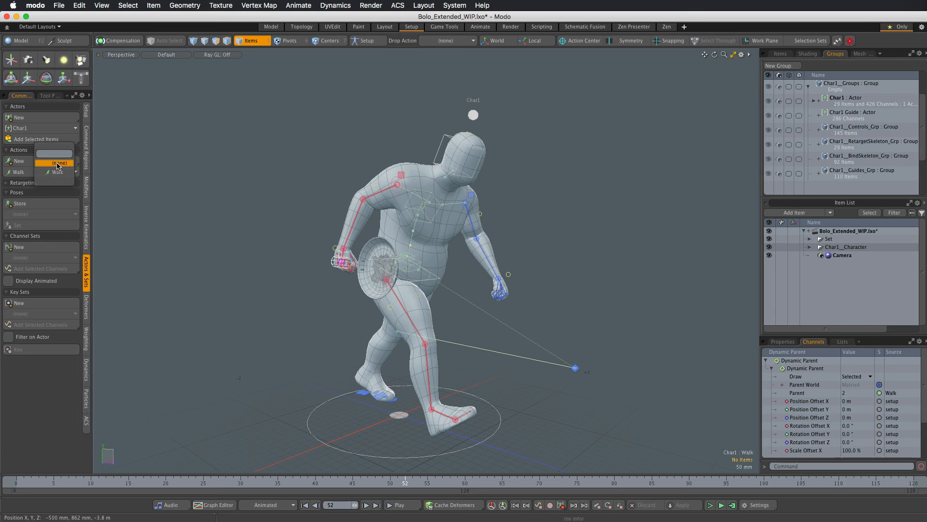
click(57, 163)
alt+drag(231, 280, 164, 300)
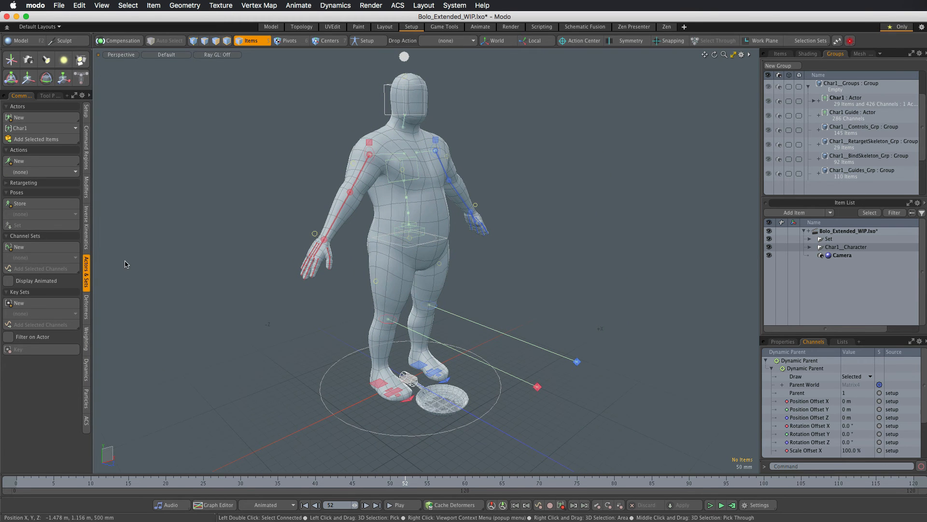
click(56, 172)
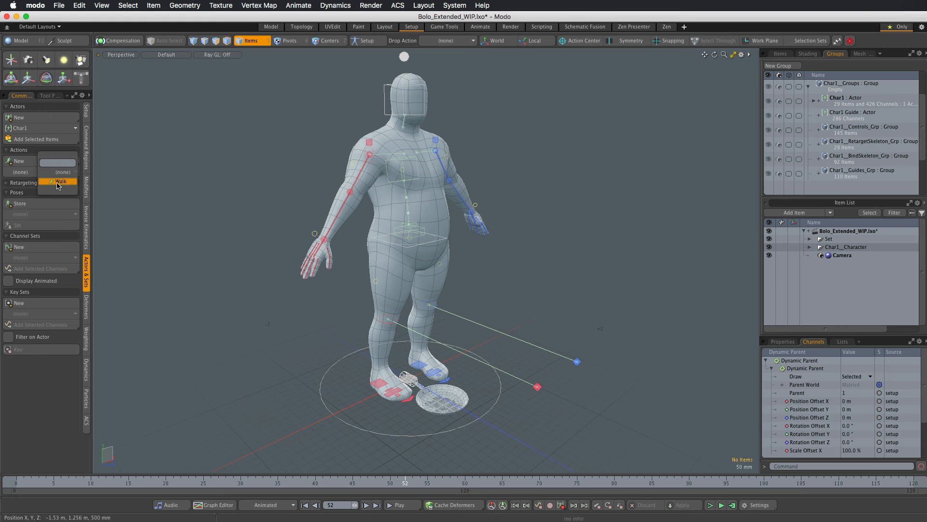
click(57, 181)
alt+drag(332, 285, 363, 283)
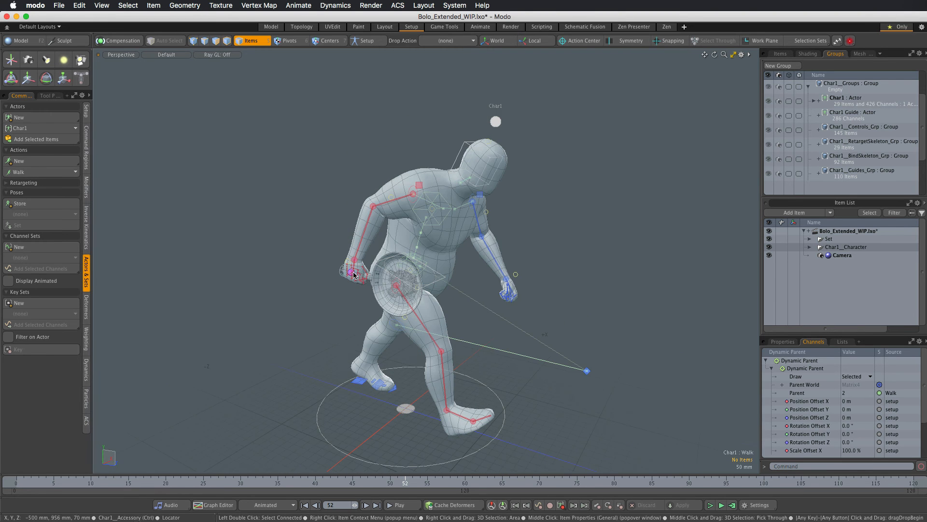
mouse_move(359, 321)
alt+mouse_down()
mouse_move(378, 295)
mouse_move(366, 313)
alt+mouse_up()
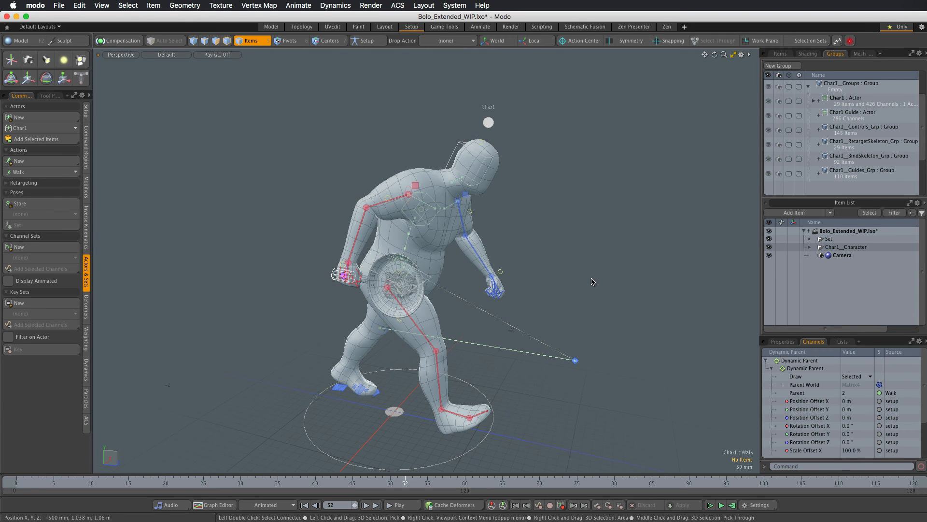
scroll(593, 282, up, 2)
Check the character's display with the bind skeleton, with meshes only, and with the animation controllers again.
click(87, 423)
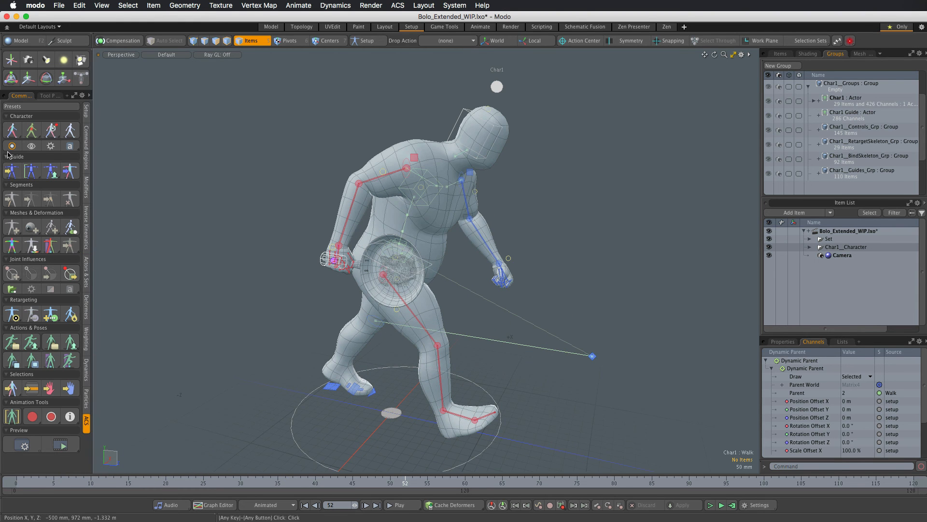
click(29, 131)
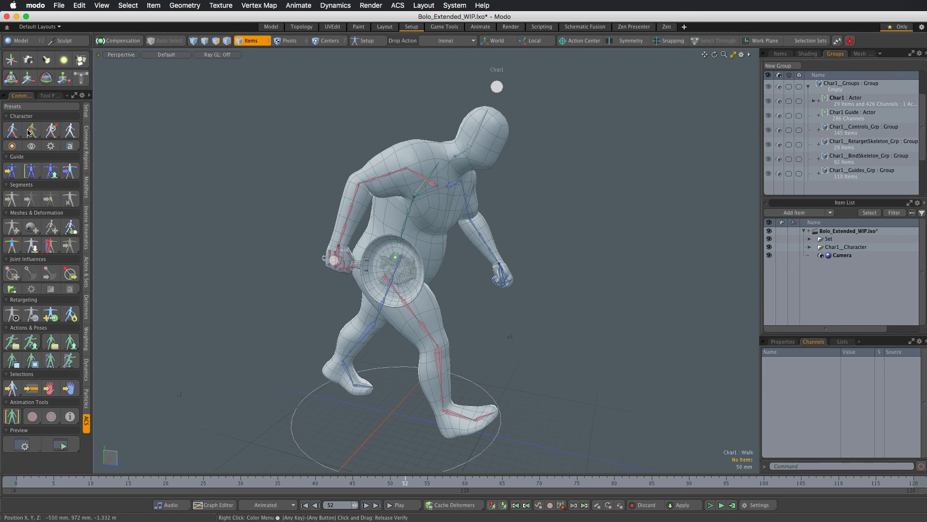
click(70, 131)
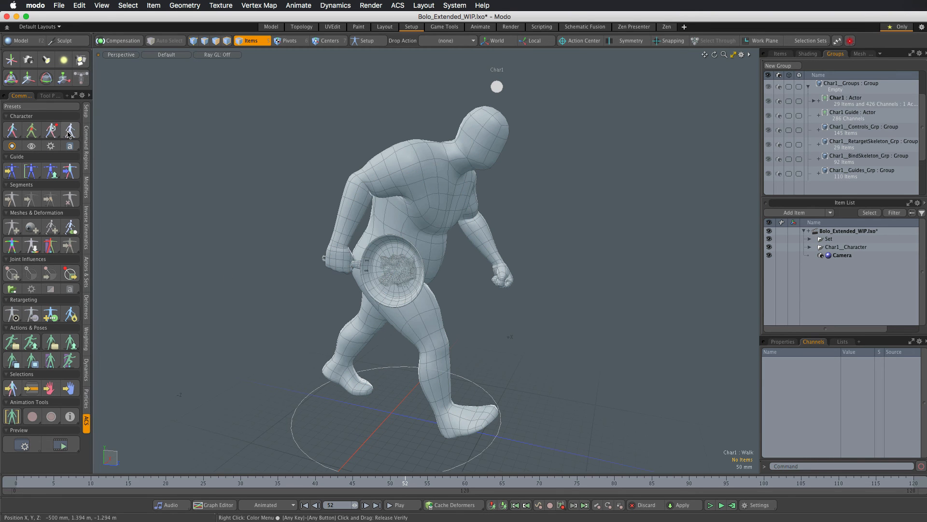
ctrl+alt+drag(135, 201, 147, 201)
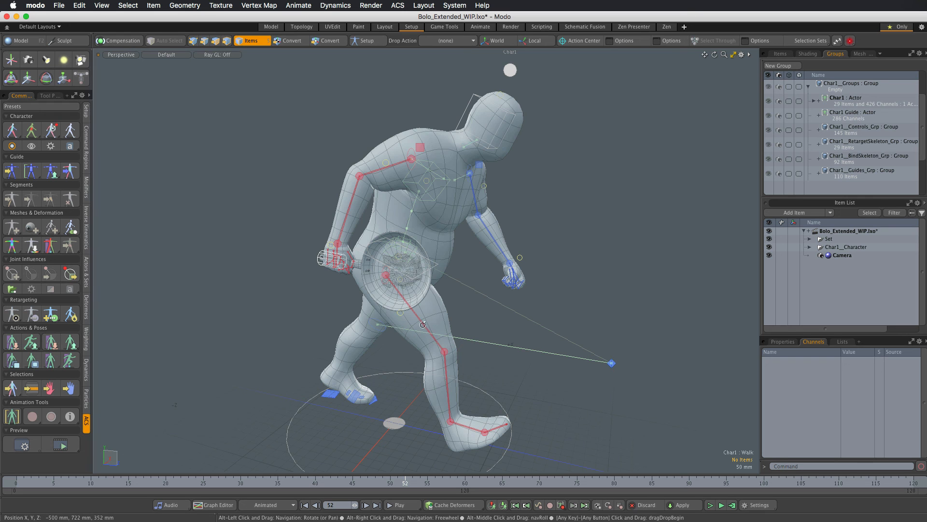
alt+drag(409, 328, 397, 335)
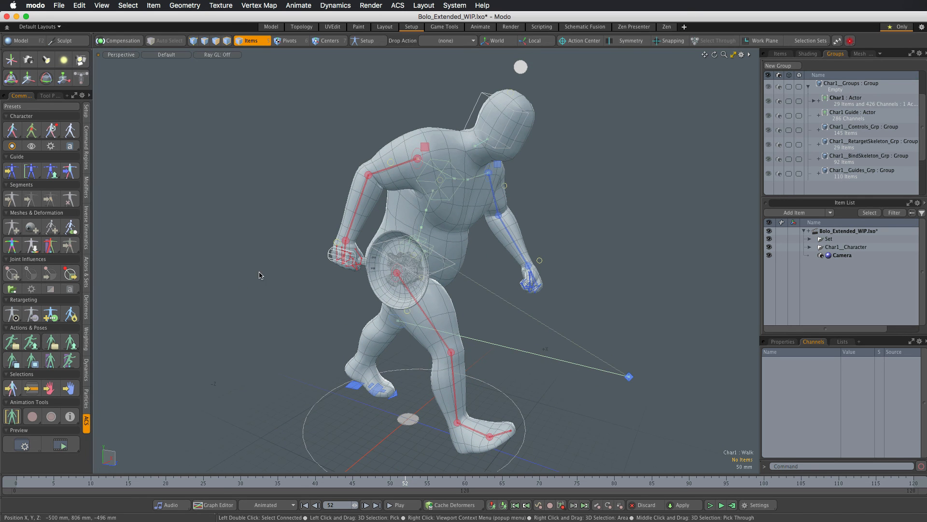
Reset the Char1__Accessory control in the character's right hand to its default transform at frame 30.
click(340, 256)
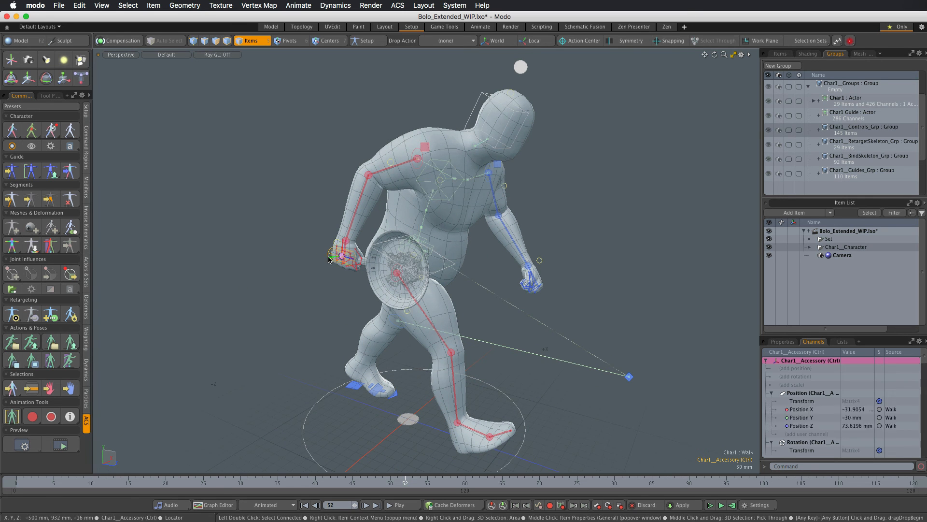
click(36, 423)
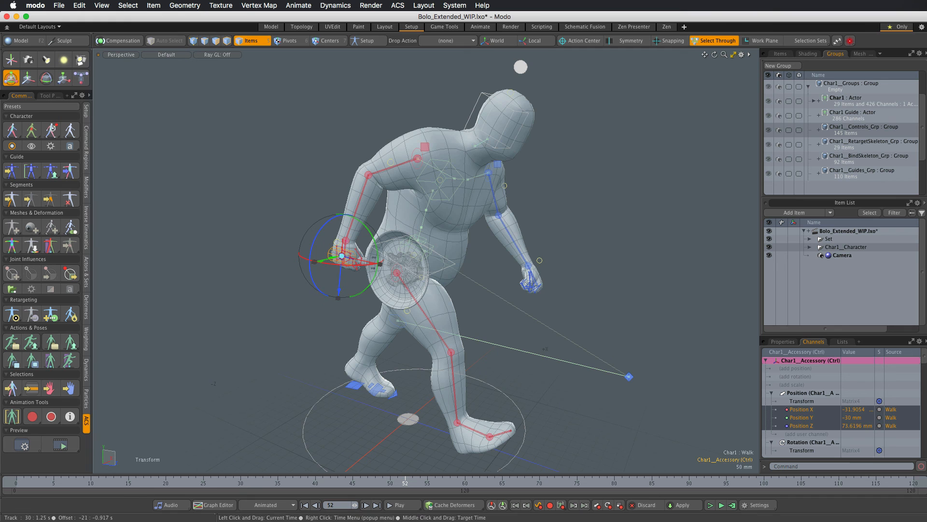
click(240, 482)
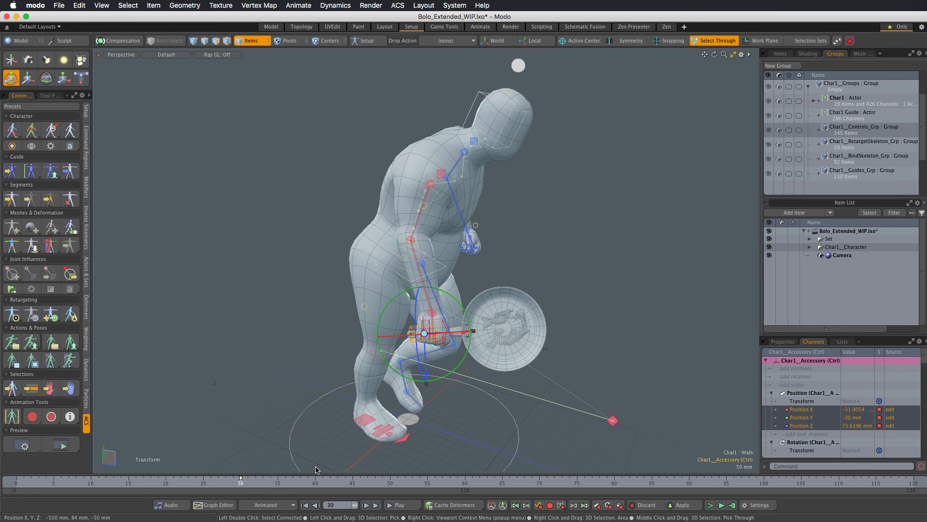
drag(261, 476, 214, 473)
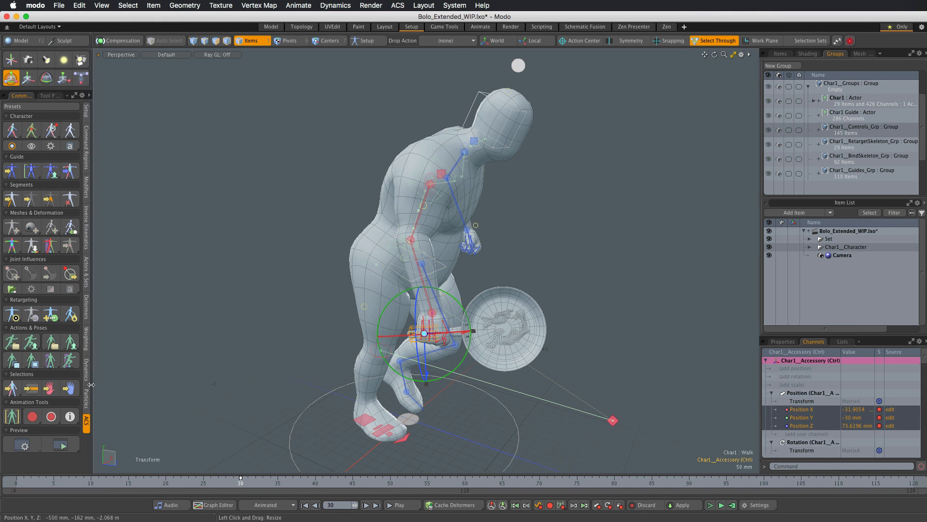
click(51, 419)
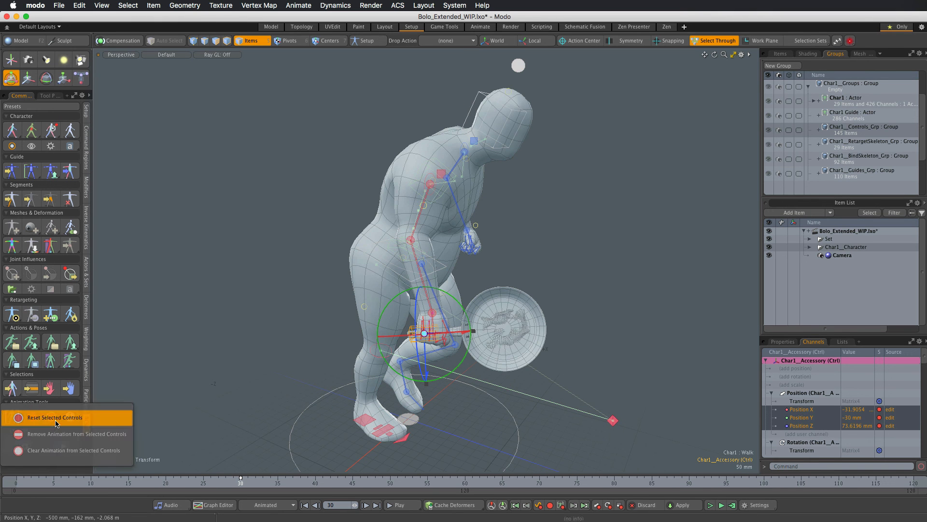
click(55, 418)
alt+drag(434, 305, 434, 269)
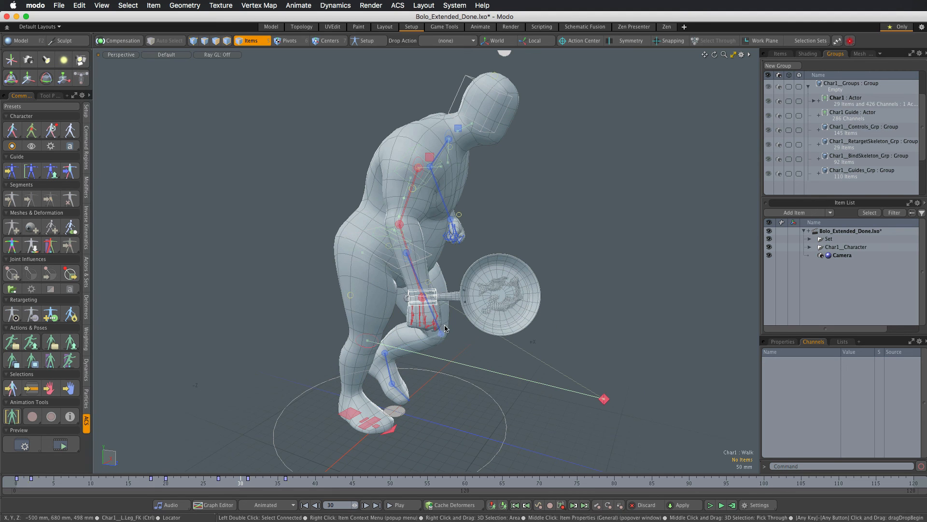
Delete the accessory segment that holds the frying pan from the Char1 rig.
click(436, 305)
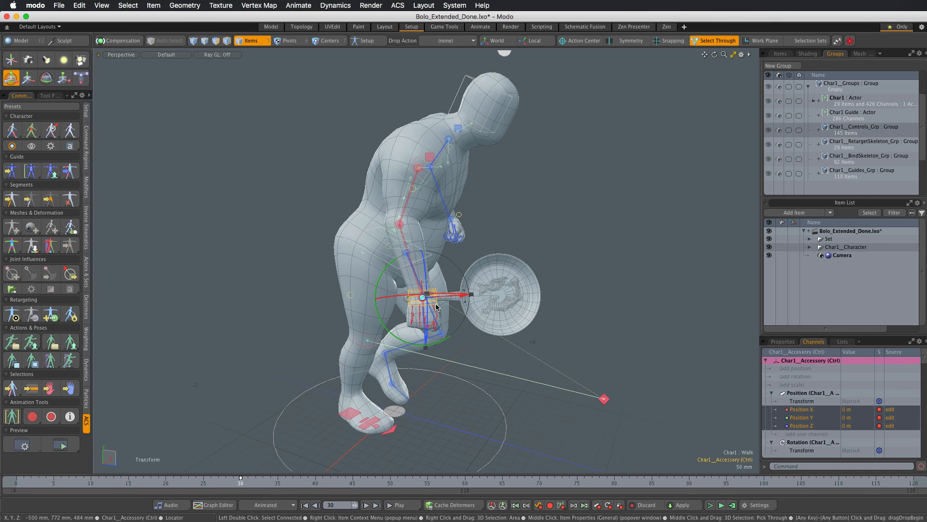
click(67, 201)
click(368, 311)
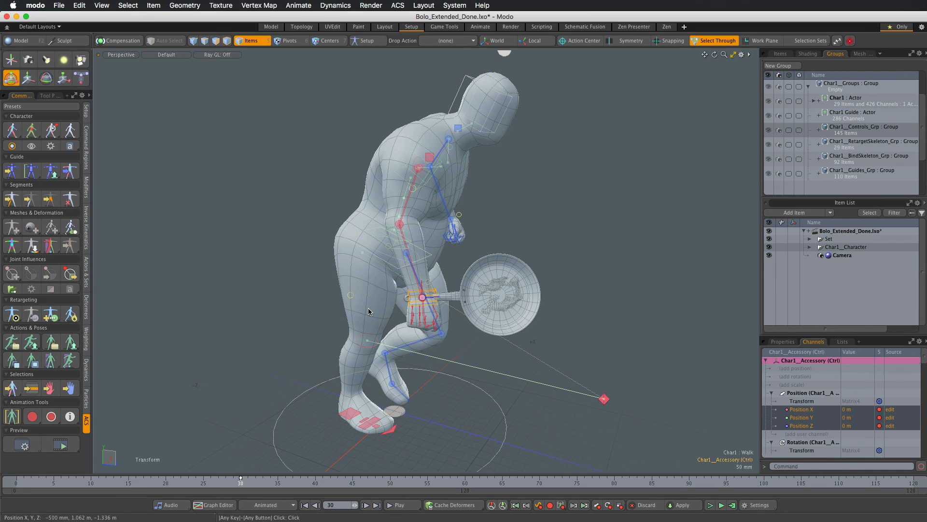
key(space)
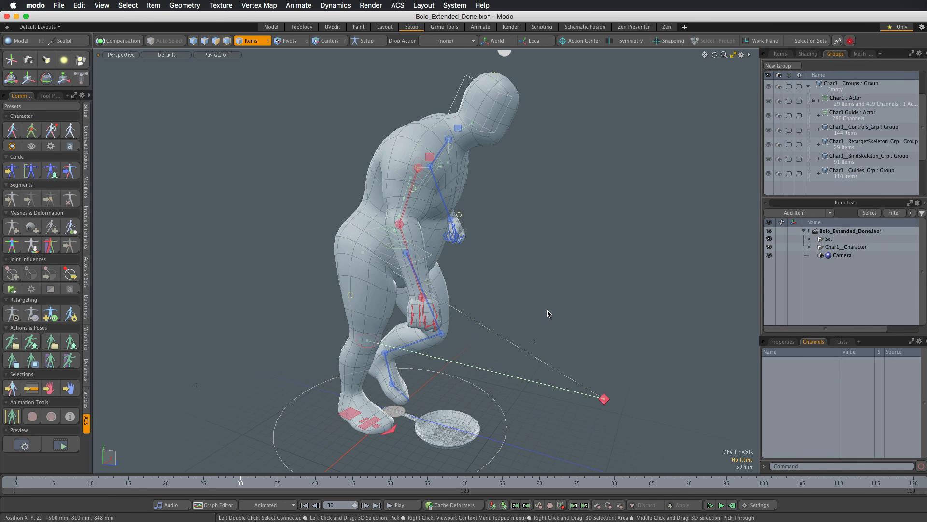